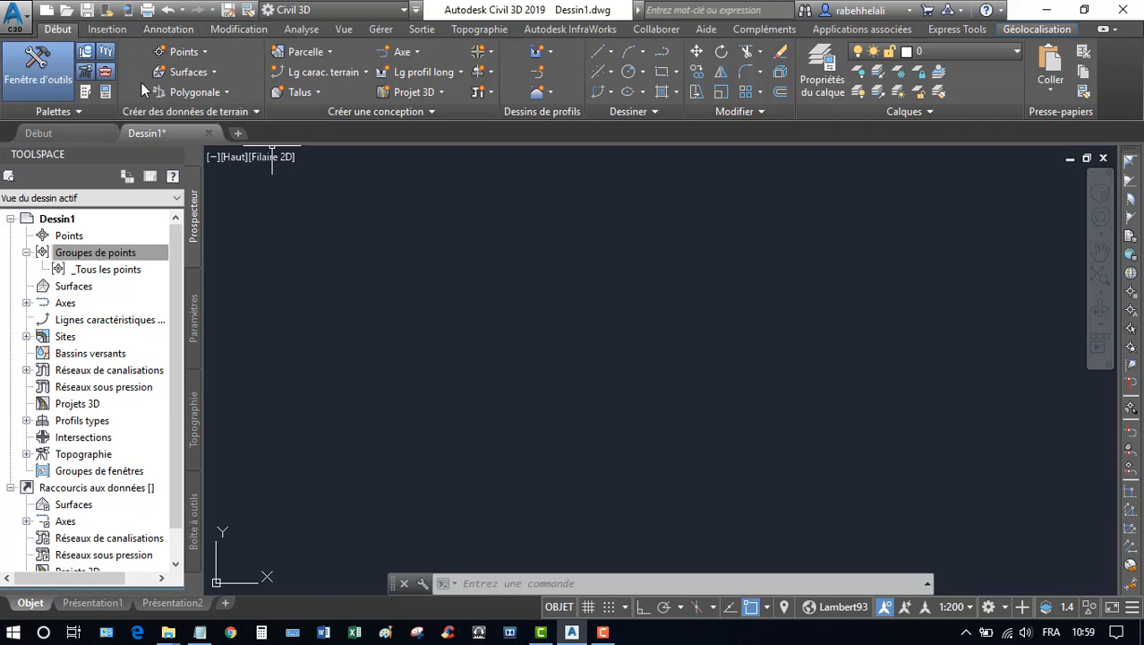
Examine the commands for creating points and surfaces, and the Points, Groupes de points and Surfaces collections of Dessin1.
{"action": "left_click", "coordinate": [204, 52]}
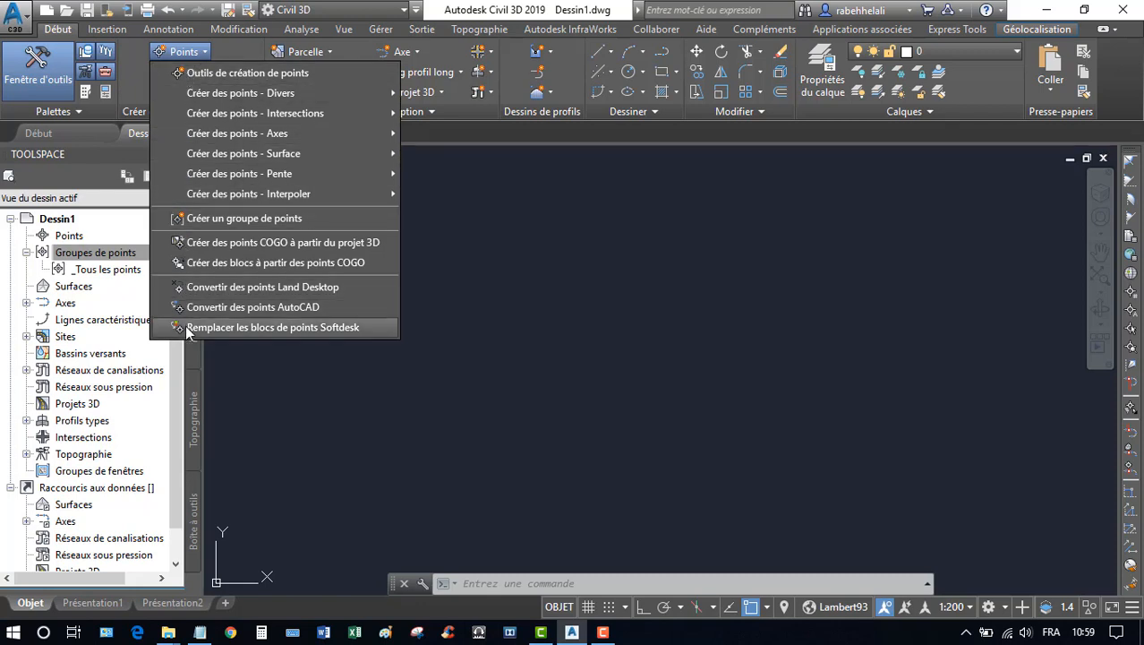
{"action": "left_click", "coordinate": [200, 52]}
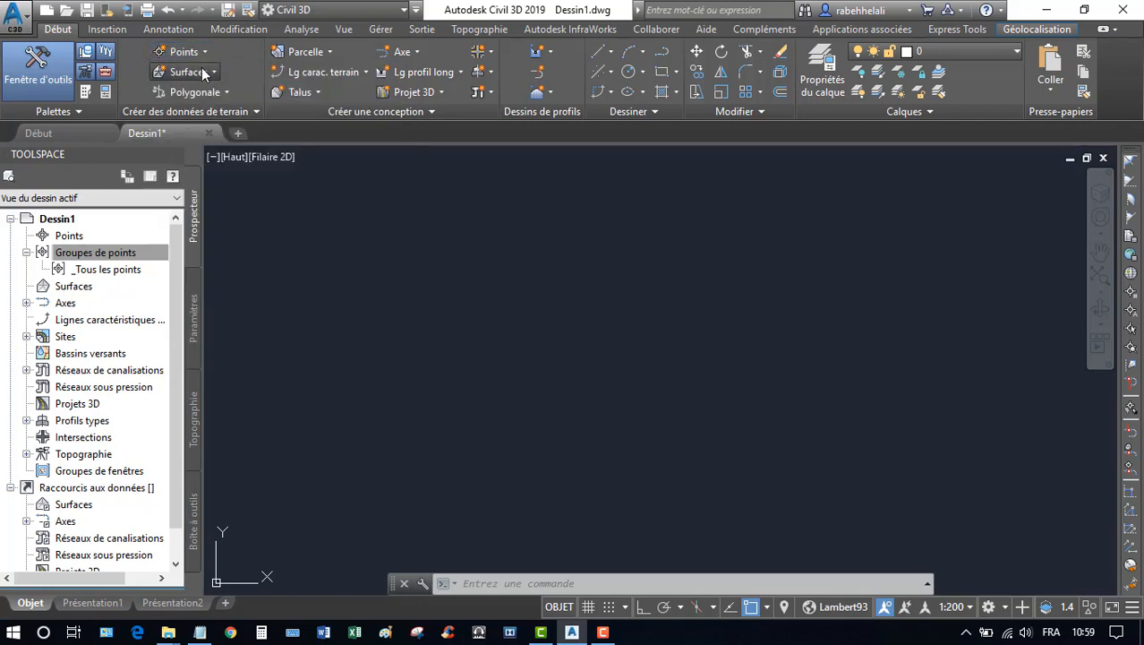
{"action": "left_click", "coordinate": [190, 71]}
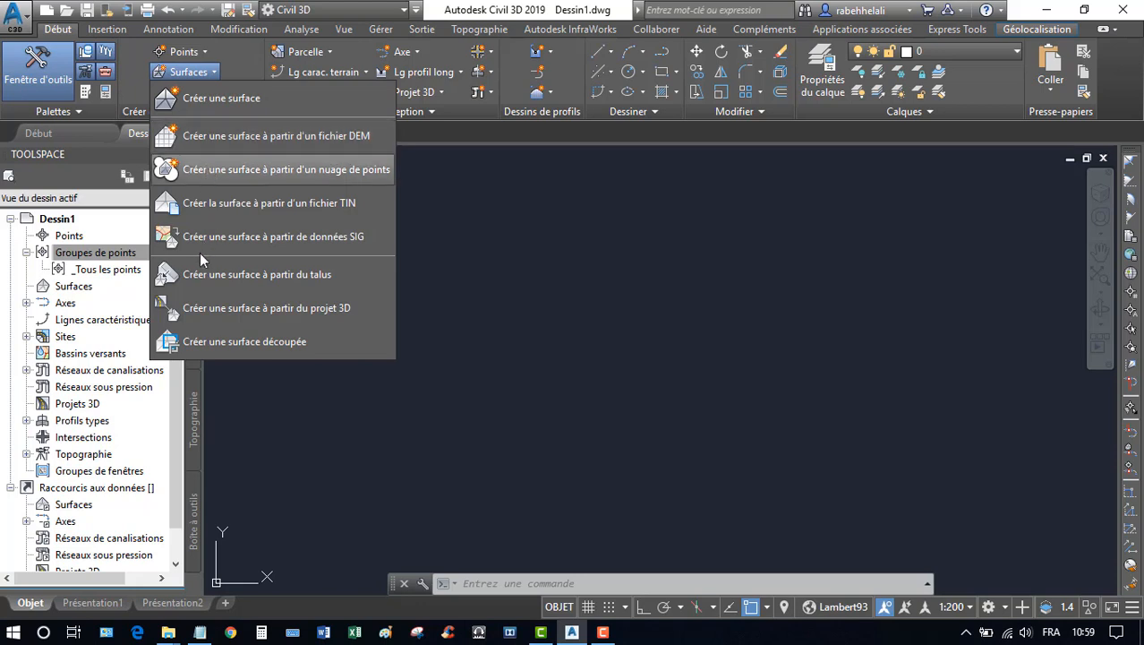
{"action": "left_click", "coordinate": [70, 235]}
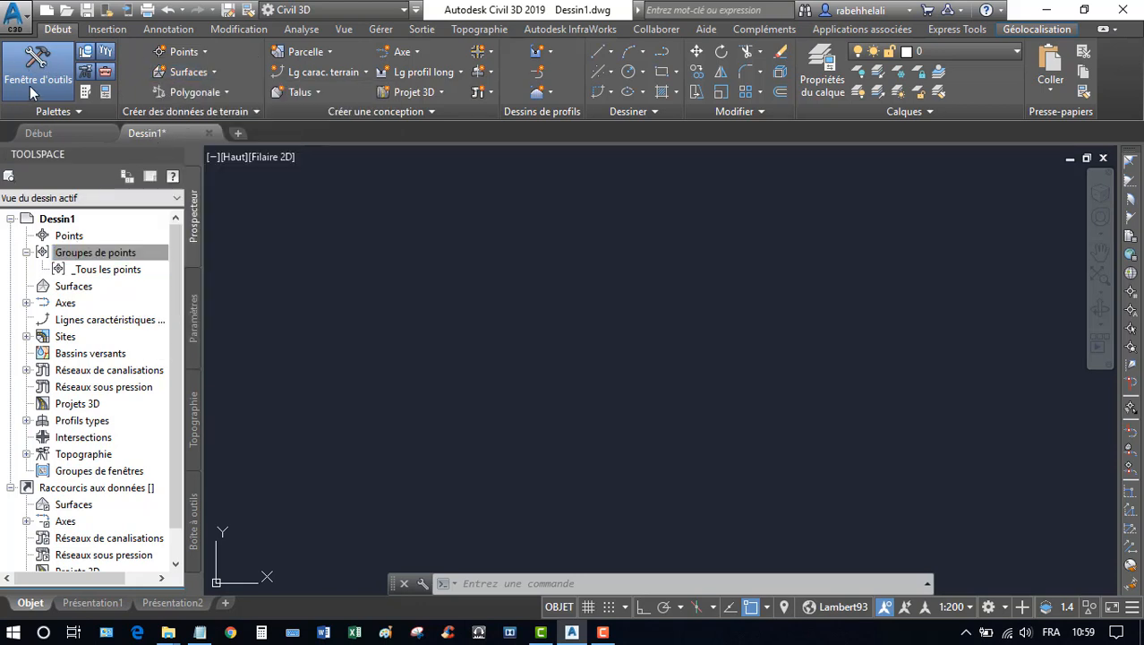
{"action": "left_click", "coordinate": [72, 236]}
{"action": "left_click", "coordinate": [77, 287]}
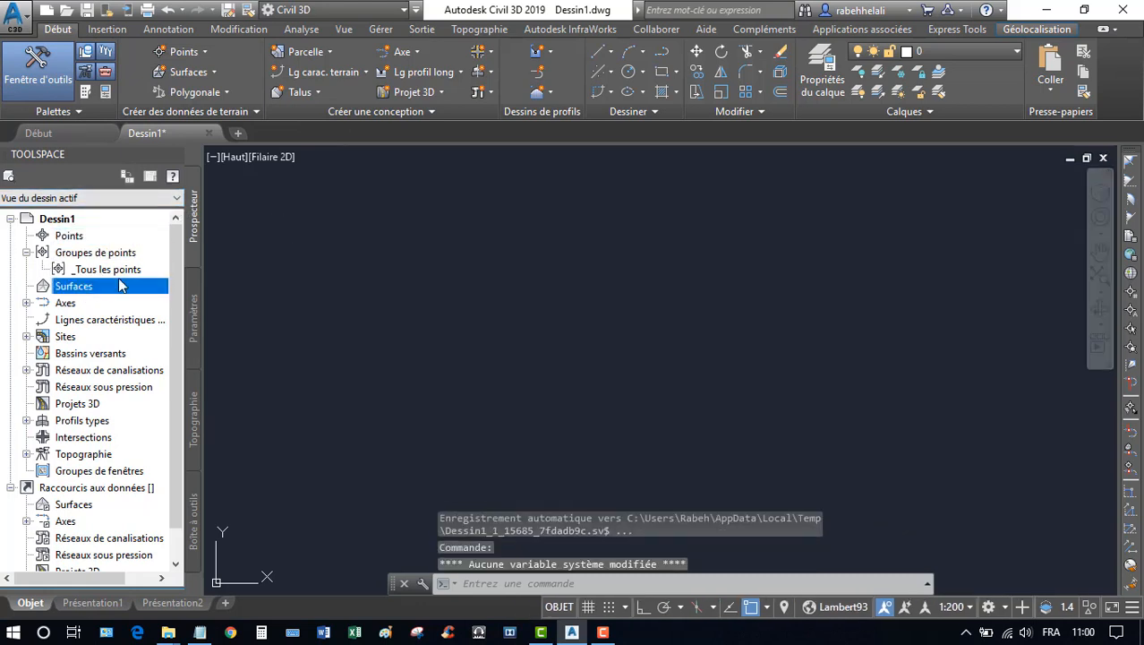
{"action": "left_click", "coordinate": [64, 236]}
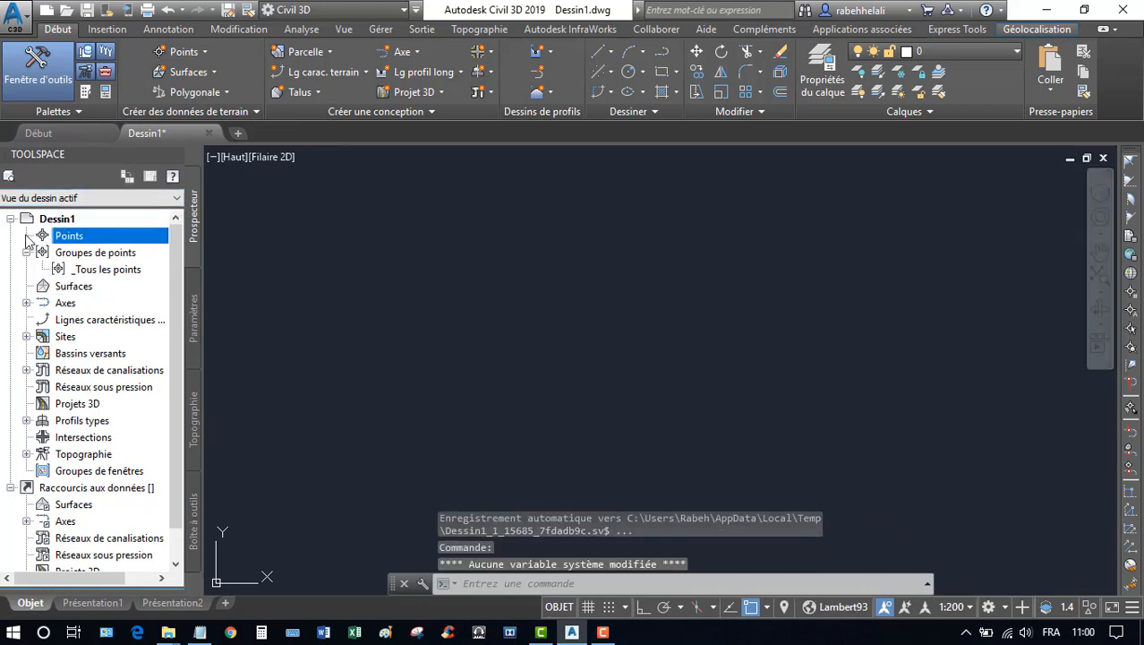
{"action": "left_click", "coordinate": [101, 256]}
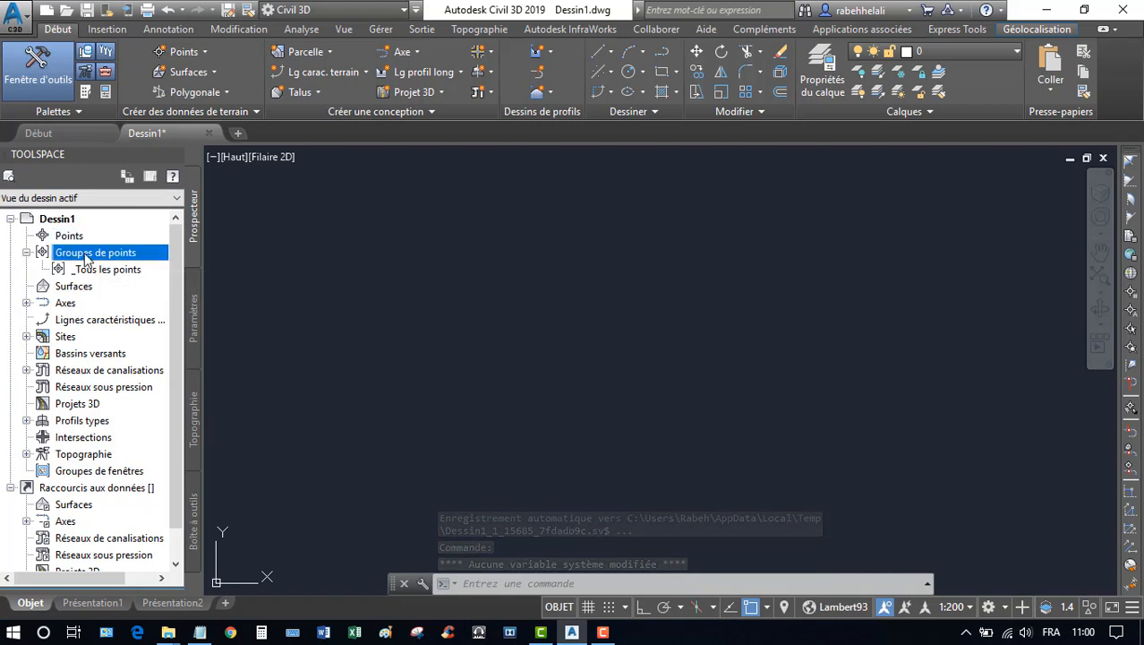
{"action": "left_click", "coordinate": [27, 253]}
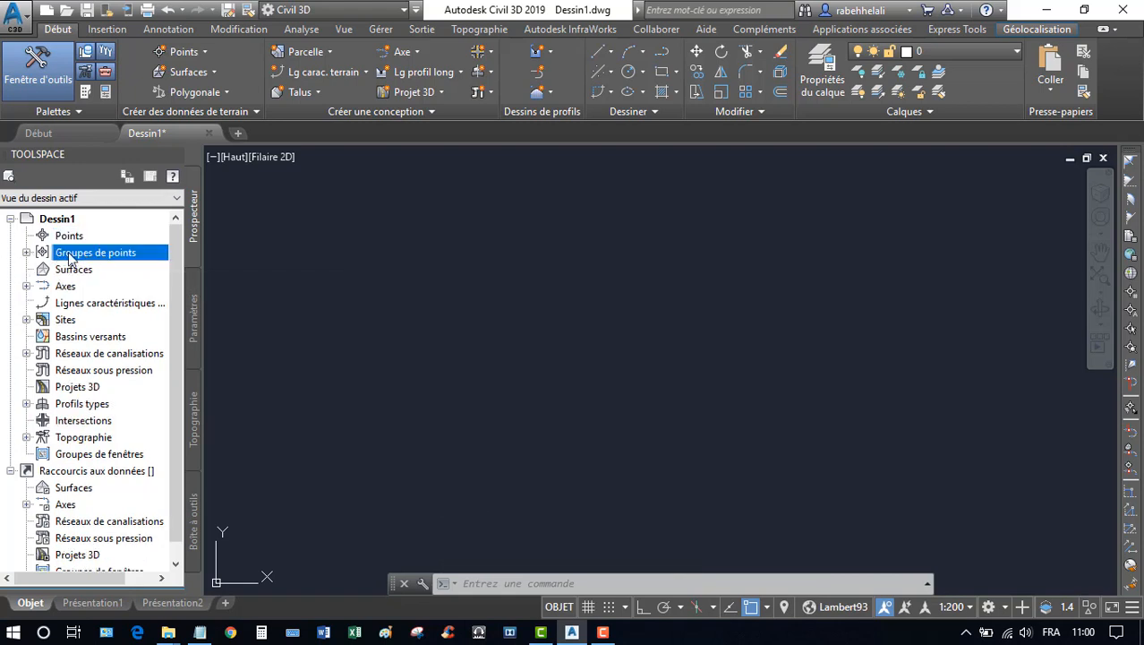
{"action": "left_click", "coordinate": [27, 254]}
{"action": "left_click", "coordinate": [110, 272]}
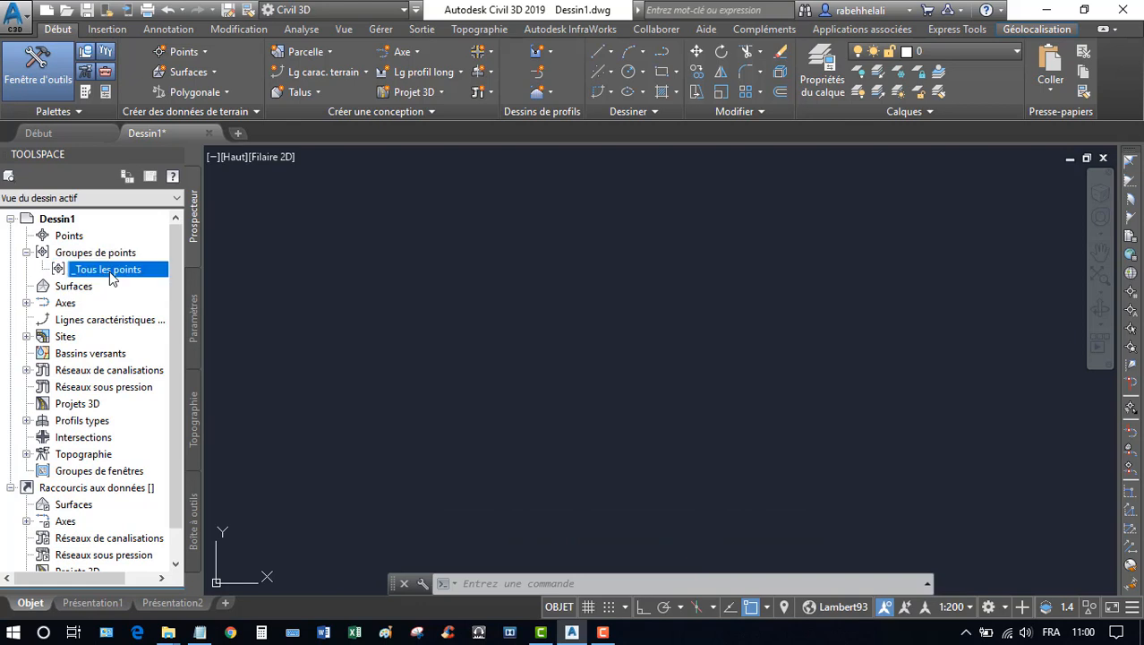
{"action": "left_click", "coordinate": [82, 287]}
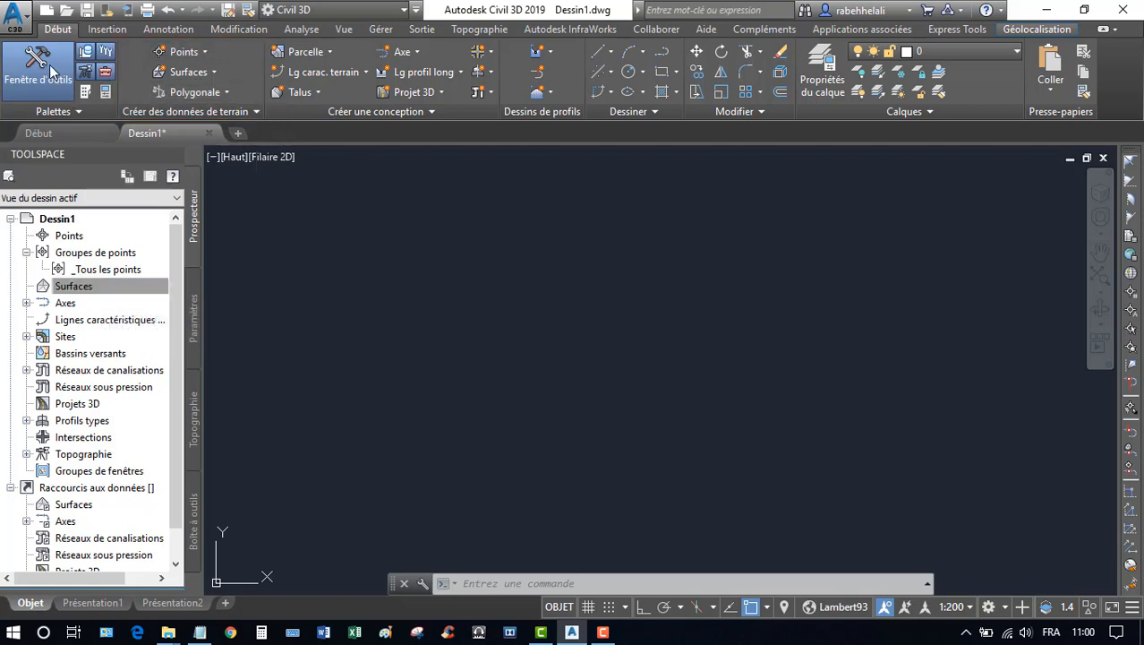
{"action": "left_click", "coordinate": [184, 52]}
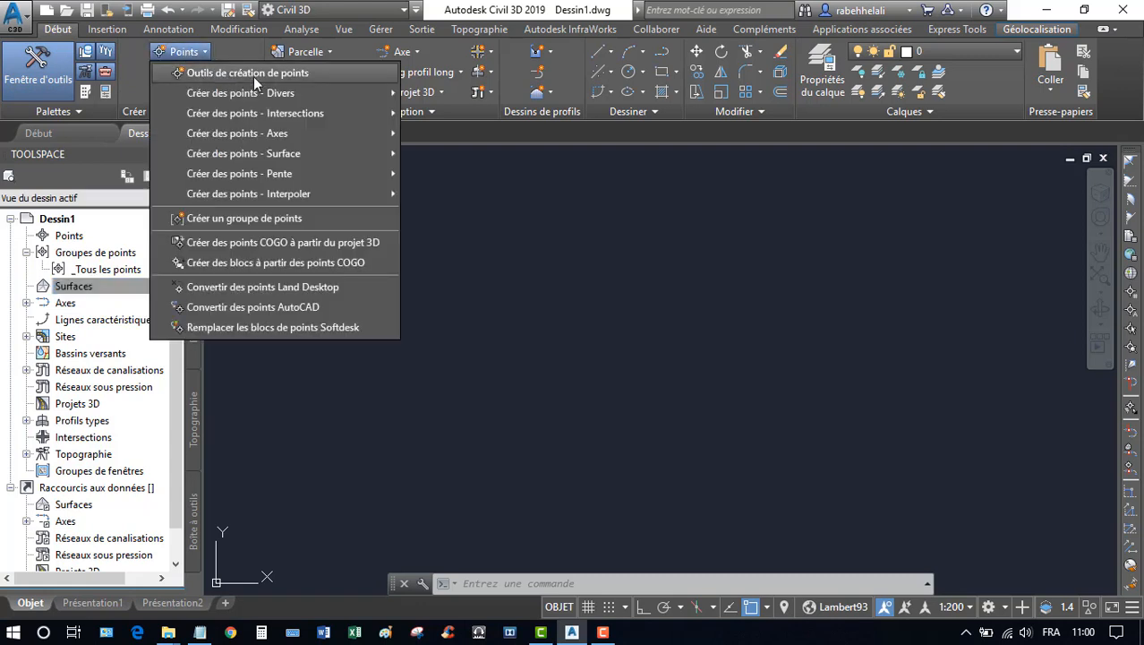
{"action": "left_click", "coordinate": [318, 77]}
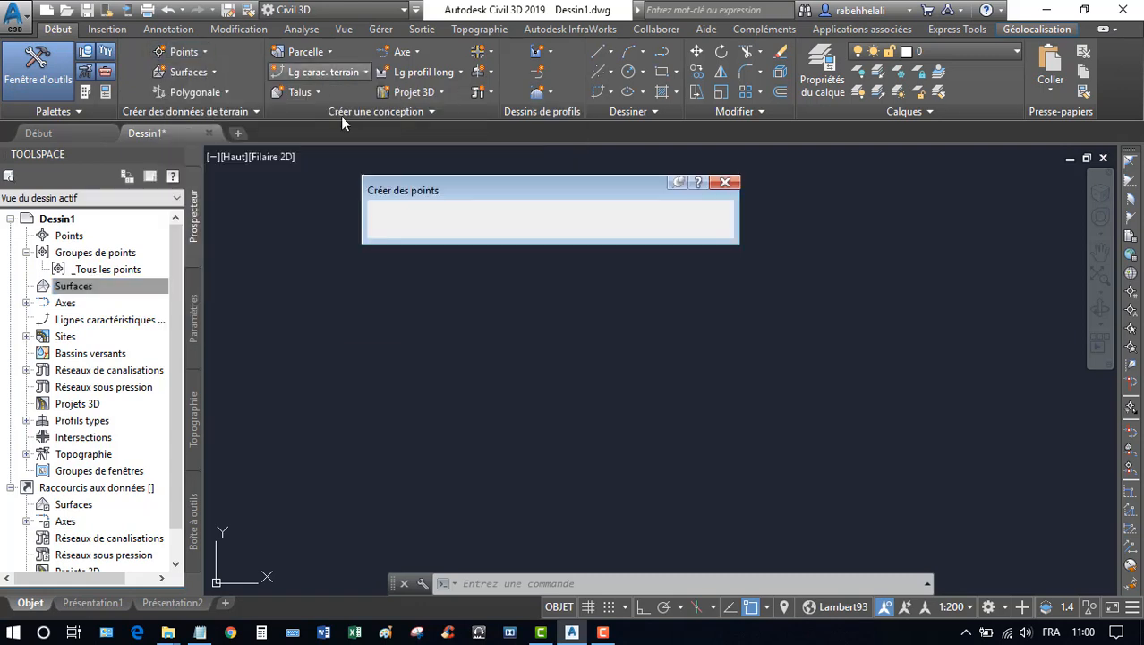
{"action": "left_click_drag", "start_coordinate": [582, 199], "coordinate": [700, 179]}
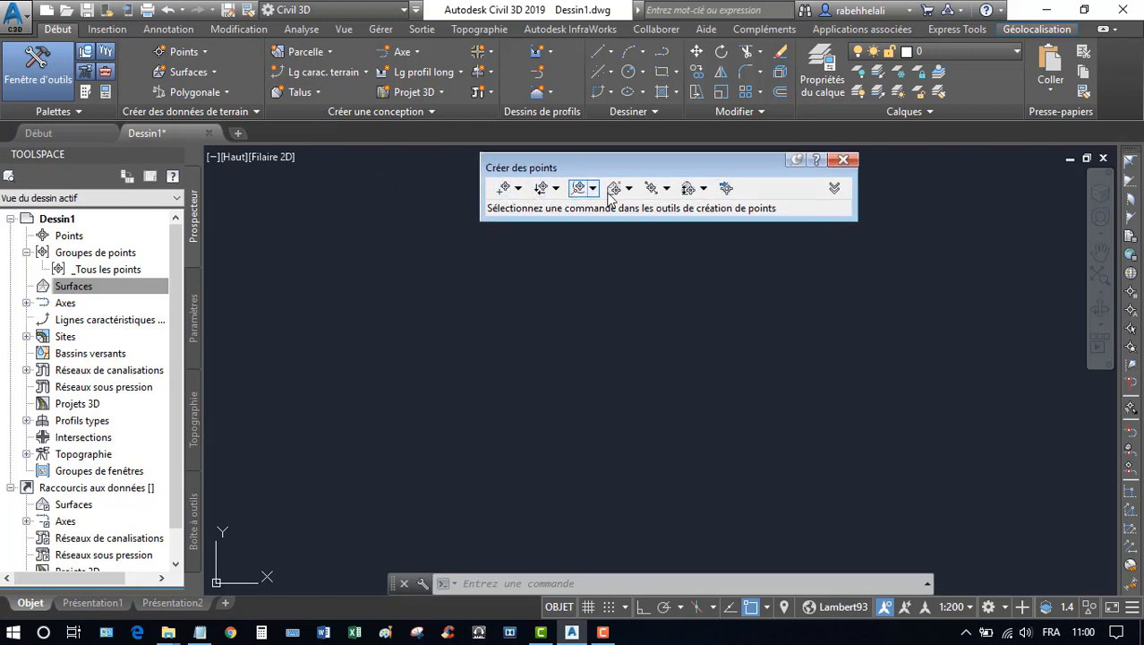
{"action": "left_click", "coordinate": [205, 54]}
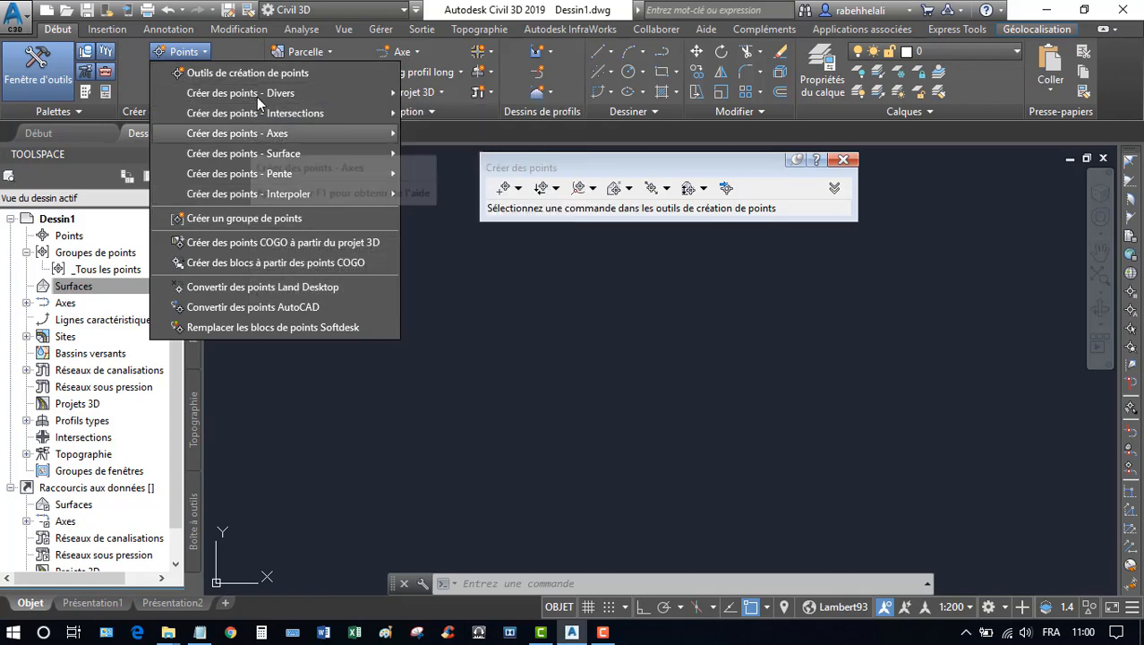
{"action": "mouse_move", "coordinate": [315, 90]}
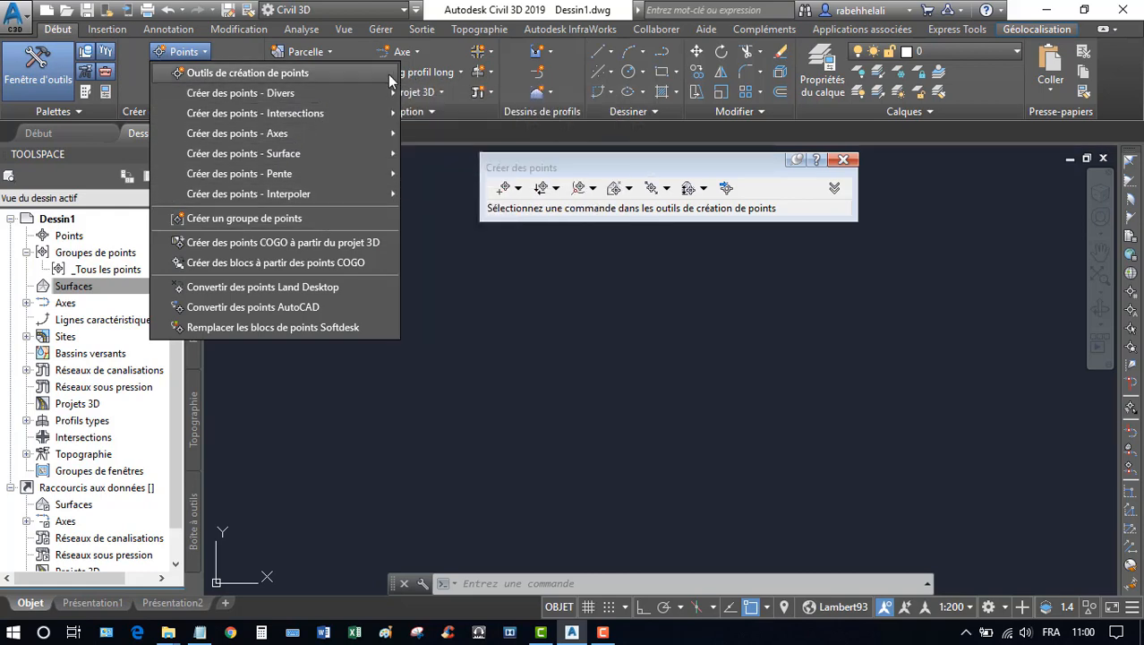
{"action": "left_click", "coordinate": [687, 170]}
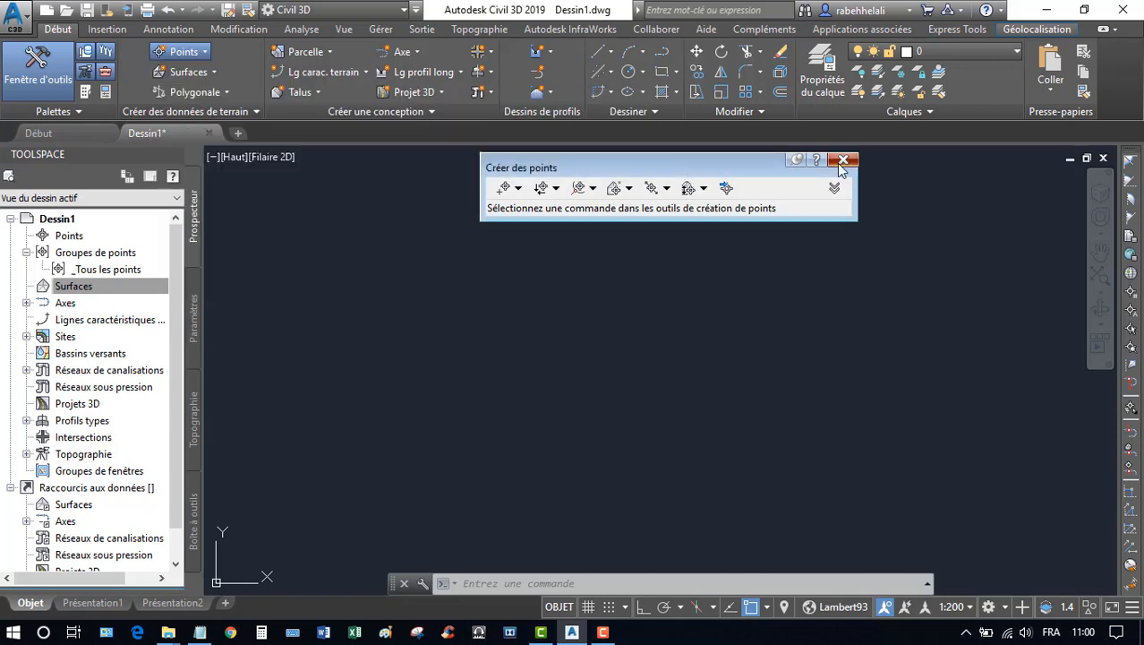
{"action": "left_click", "coordinate": [727, 190]}
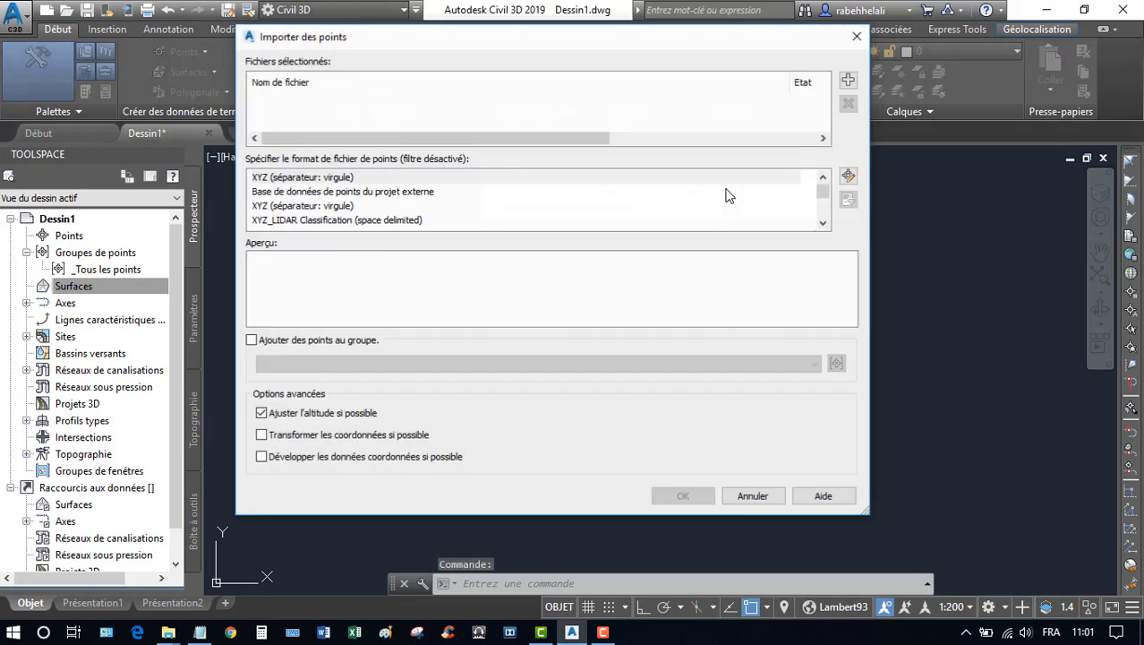
{"action": "left_click", "coordinate": [857, 36]}
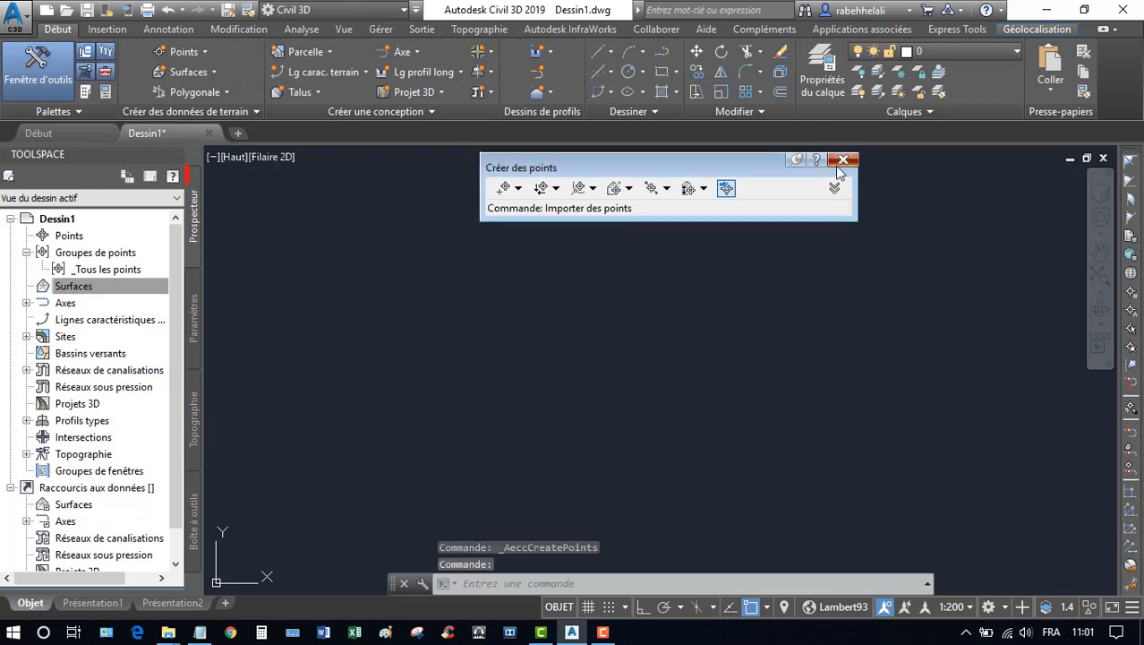
{"action": "left_click", "coordinate": [842, 166]}
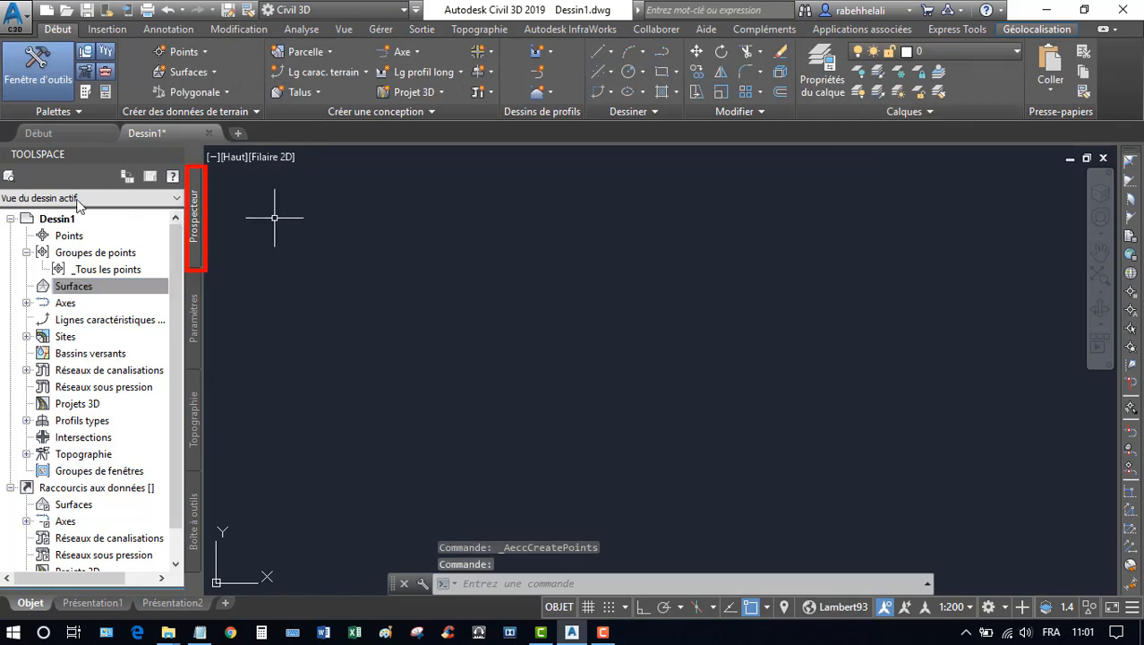
Open the point creation tools from the Points collection of Dessin1 and start the Importer des points command.
{"action": "left_click", "coordinate": [76, 236]}
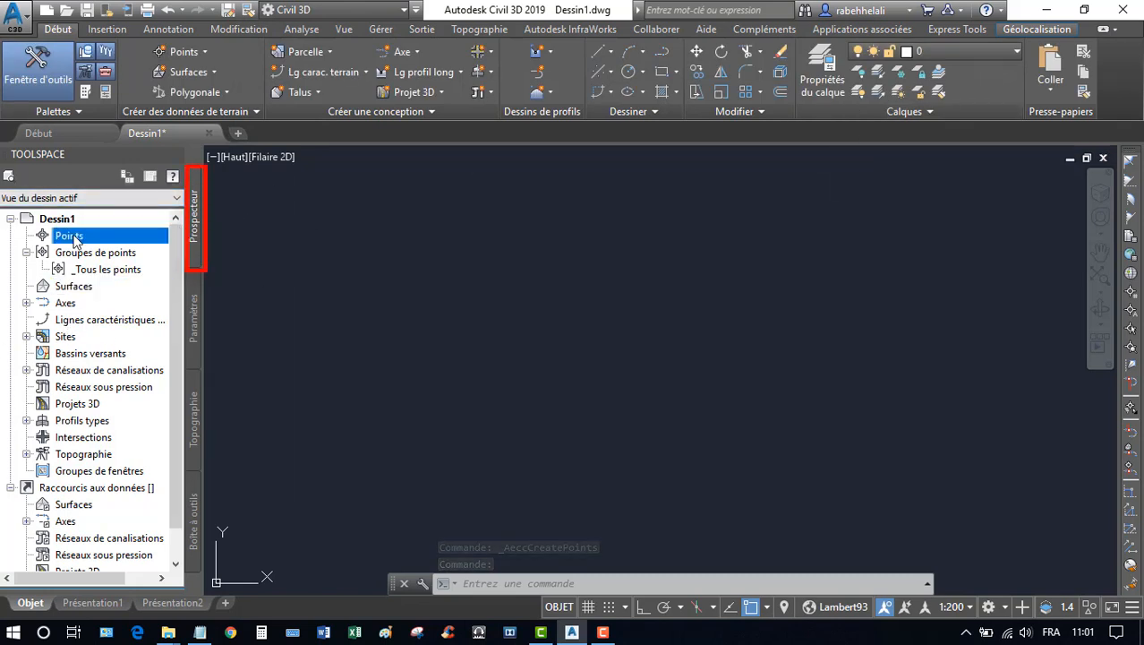
{"action": "right_click", "coordinate": [75, 238]}
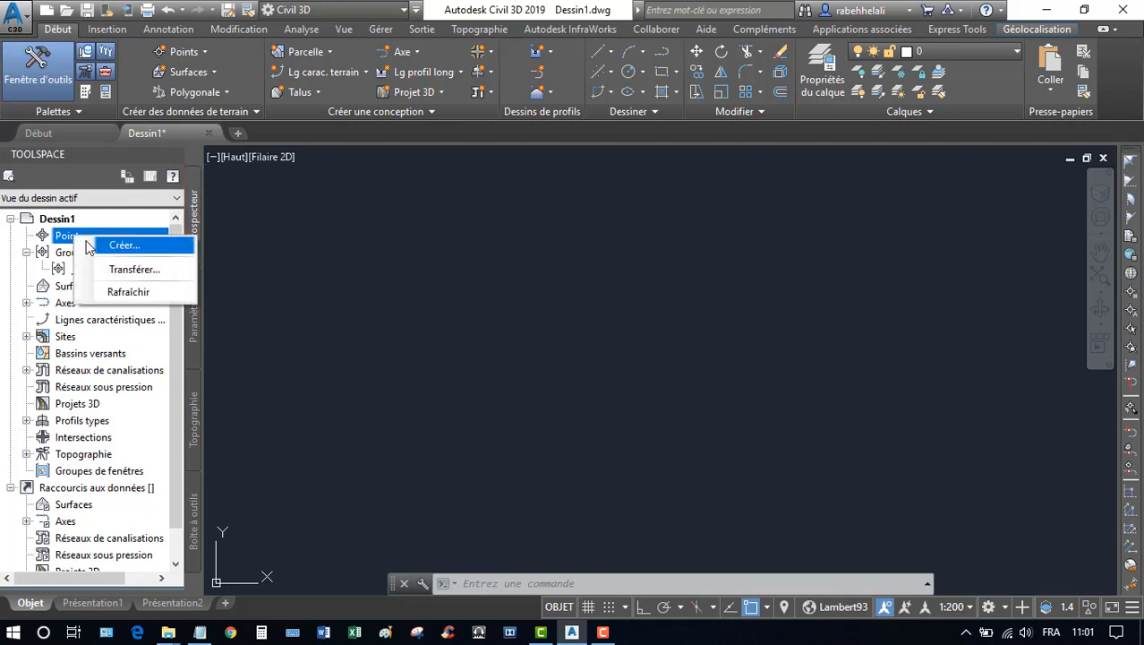
{"action": "left_click", "coordinate": [179, 246]}
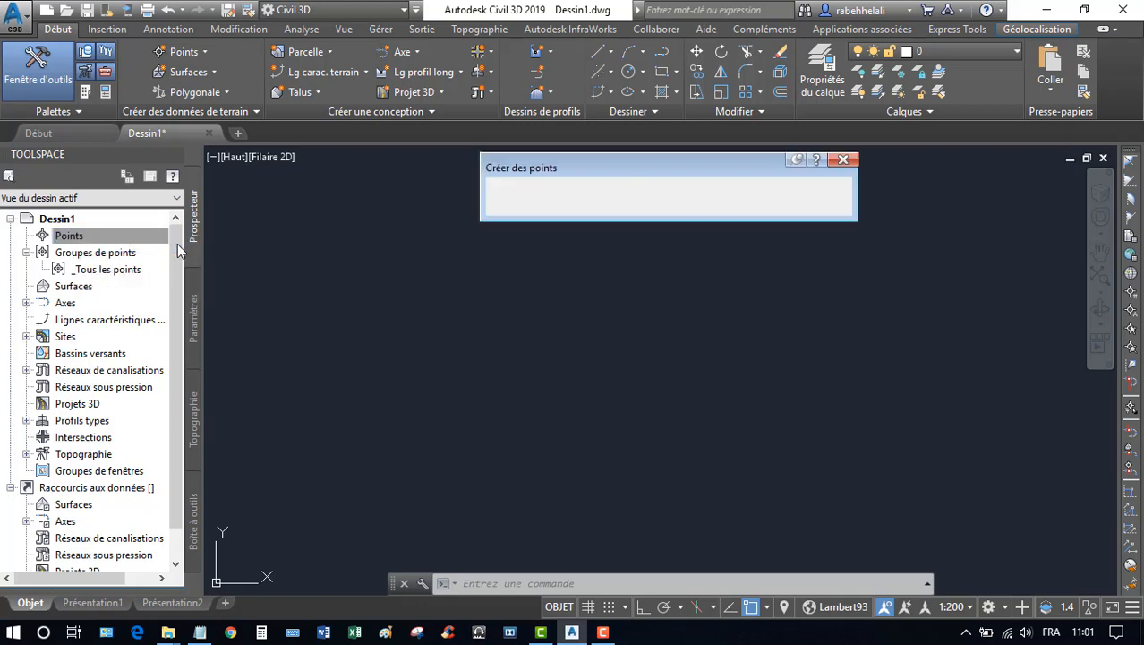
{"action": "left_click_drag", "start_coordinate": [656, 167], "coordinate": [682, 175]}
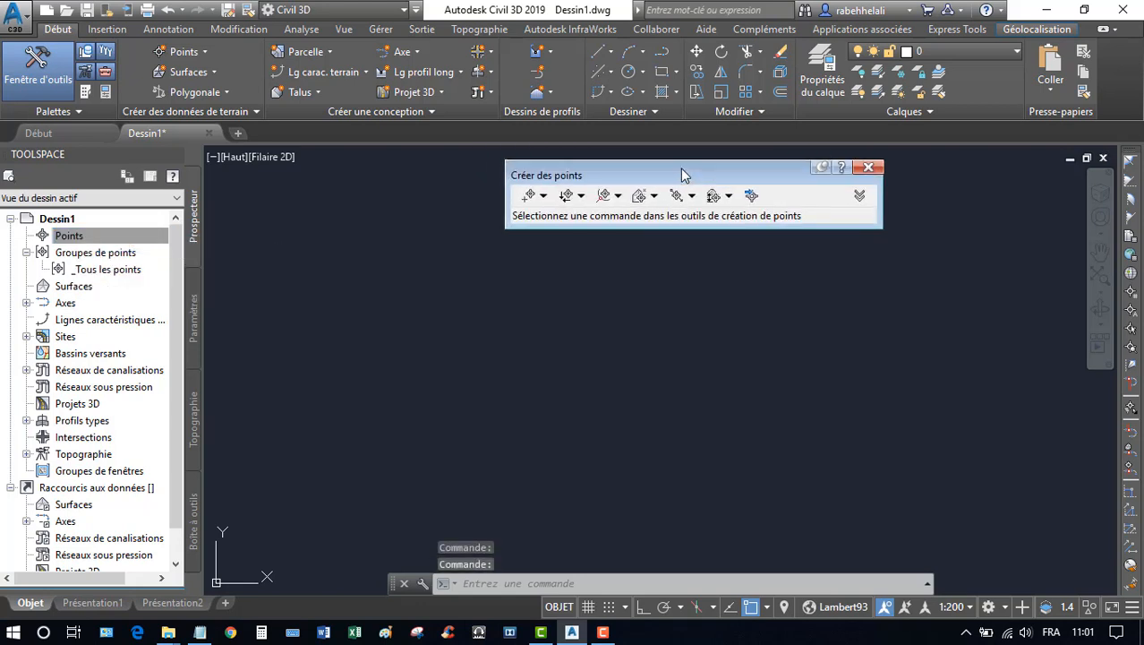
{"action": "left_click", "coordinate": [205, 52]}
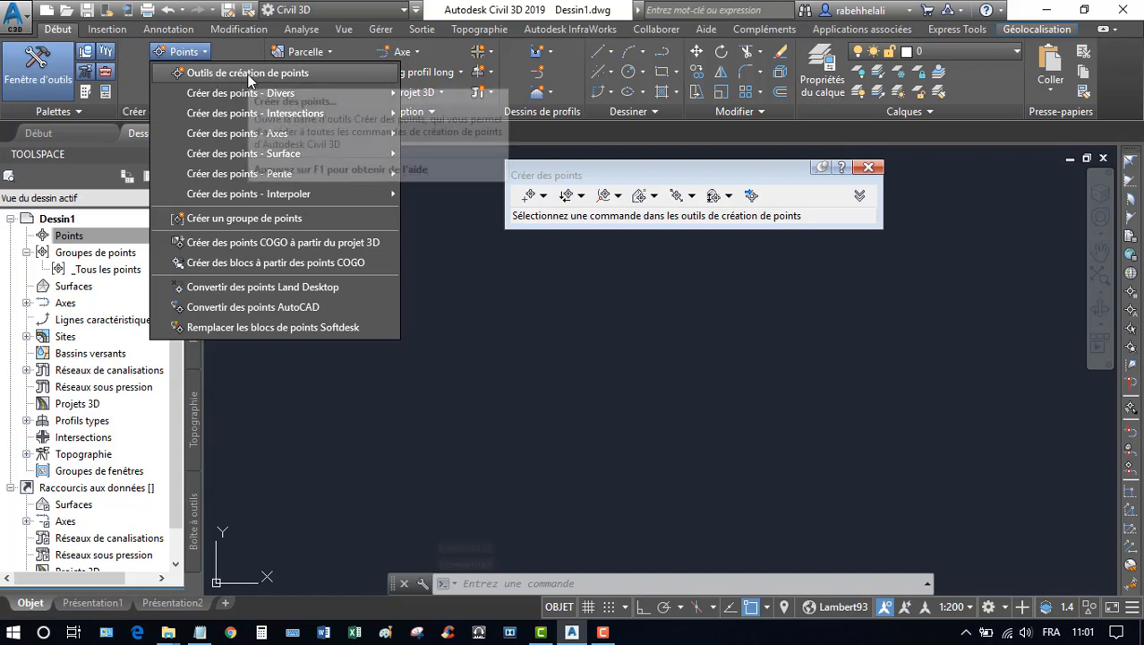
{"action": "left_click", "coordinate": [643, 172]}
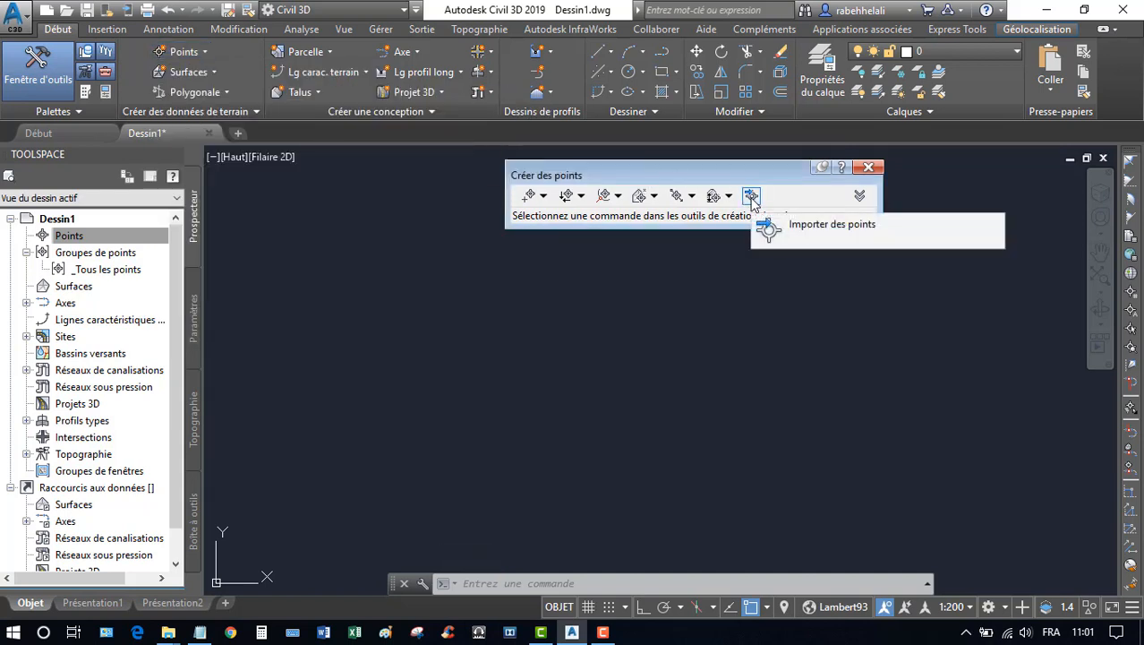
{"action": "left_click", "coordinate": [751, 197]}
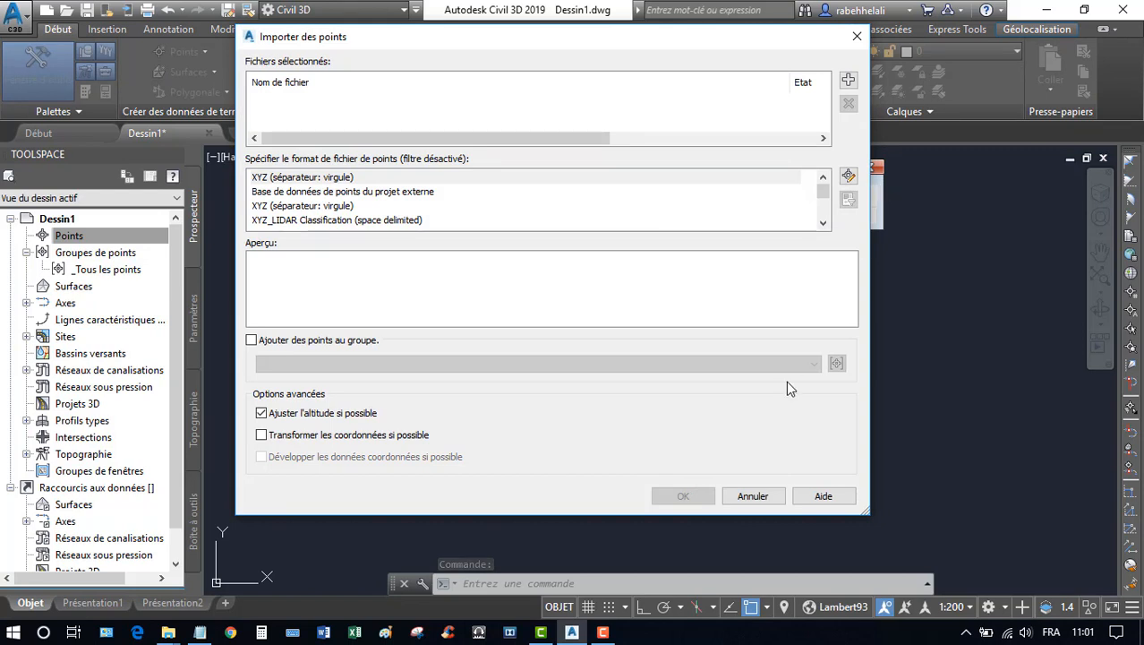
{"action": "mouse_move", "coordinate": [602, 632]}
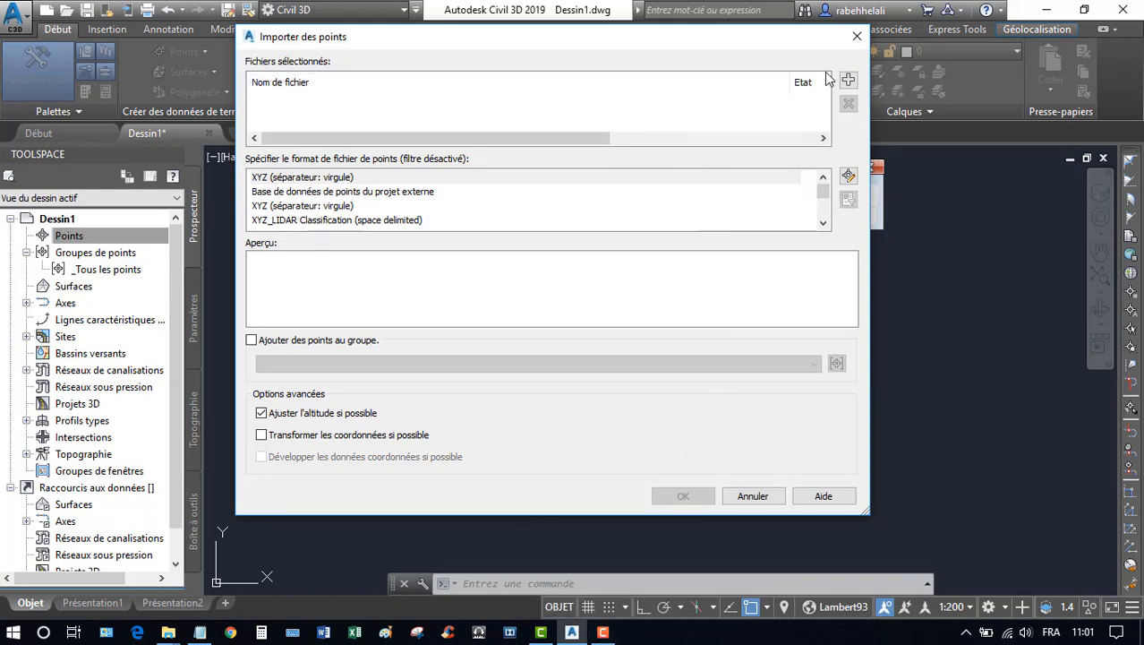
{"action": "mouse_move", "coordinate": [415, 44]}
{"action": "left_mouse_down"}
{"action": "mouse_move", "coordinate": [383, 57]}
{"action": "mouse_move", "coordinate": [418, 63]}
{"action": "left_mouse_up"}
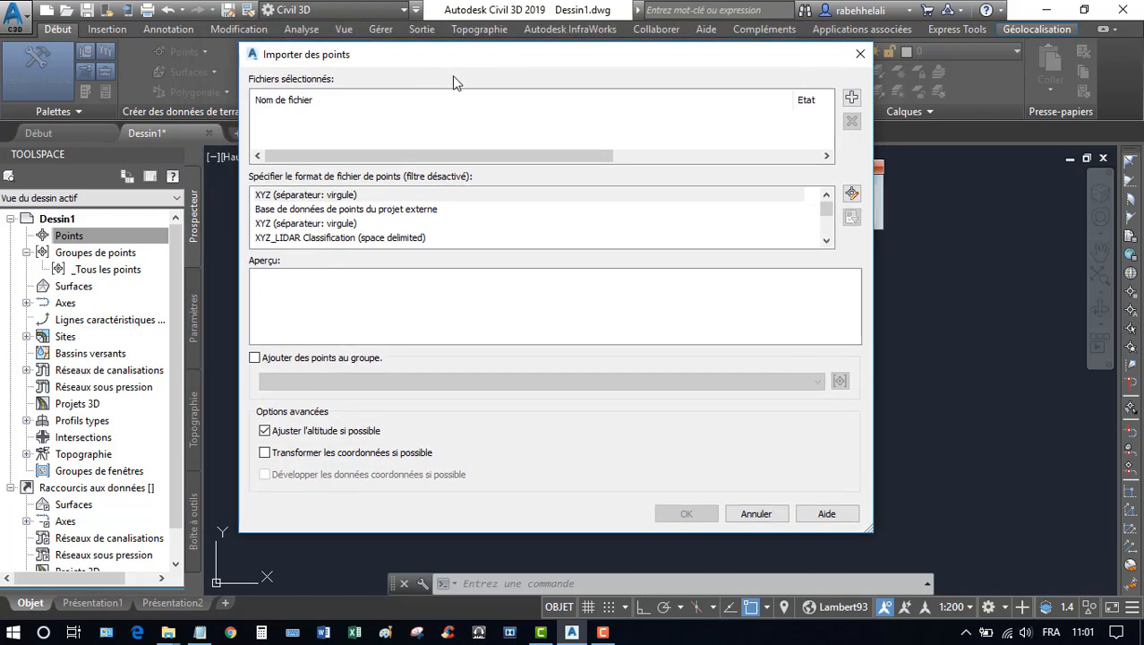
{"action": "left_click", "coordinate": [852, 99]}
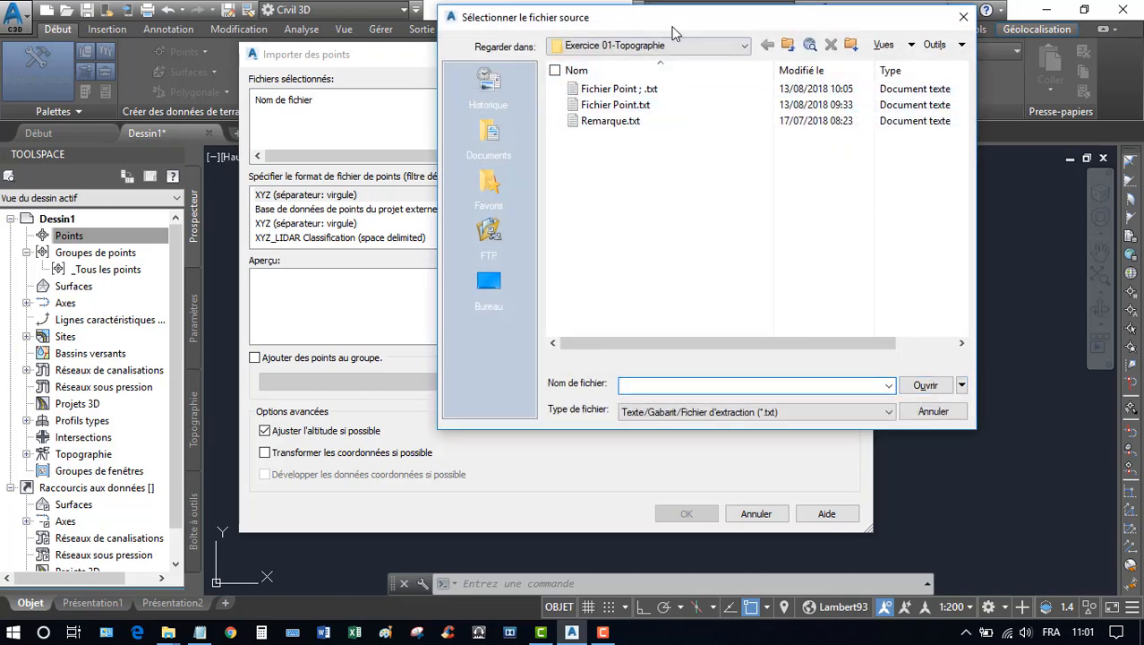
{"action": "left_click_drag", "start_coordinate": [674, 24], "coordinate": [611, 41]}
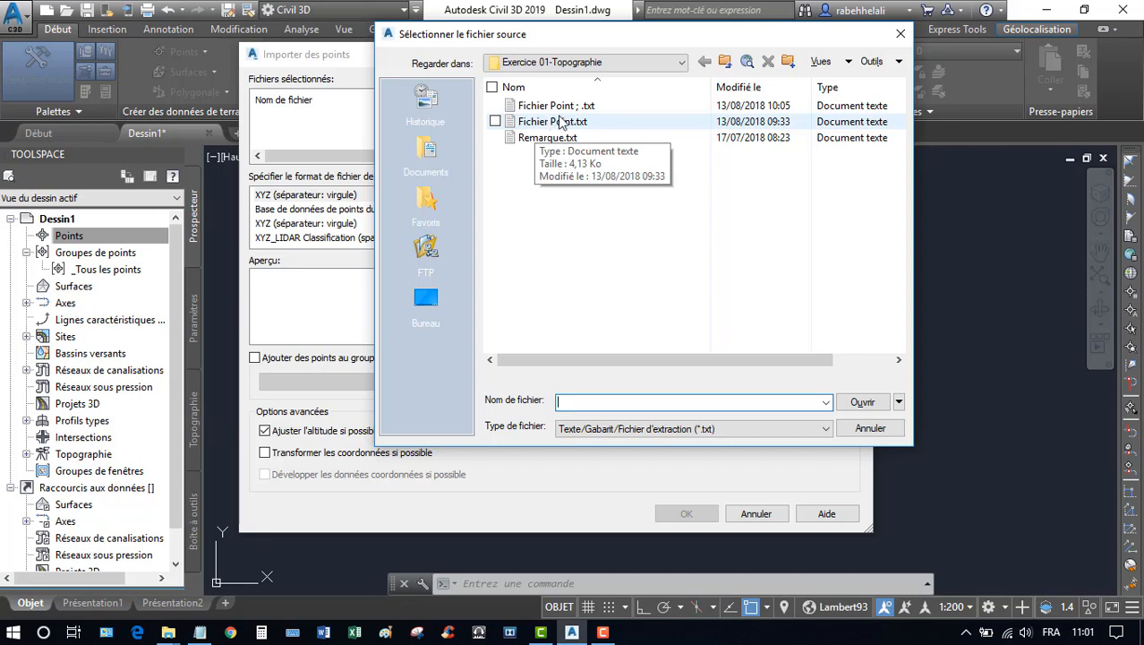
{"action": "left_click", "coordinate": [864, 428]}
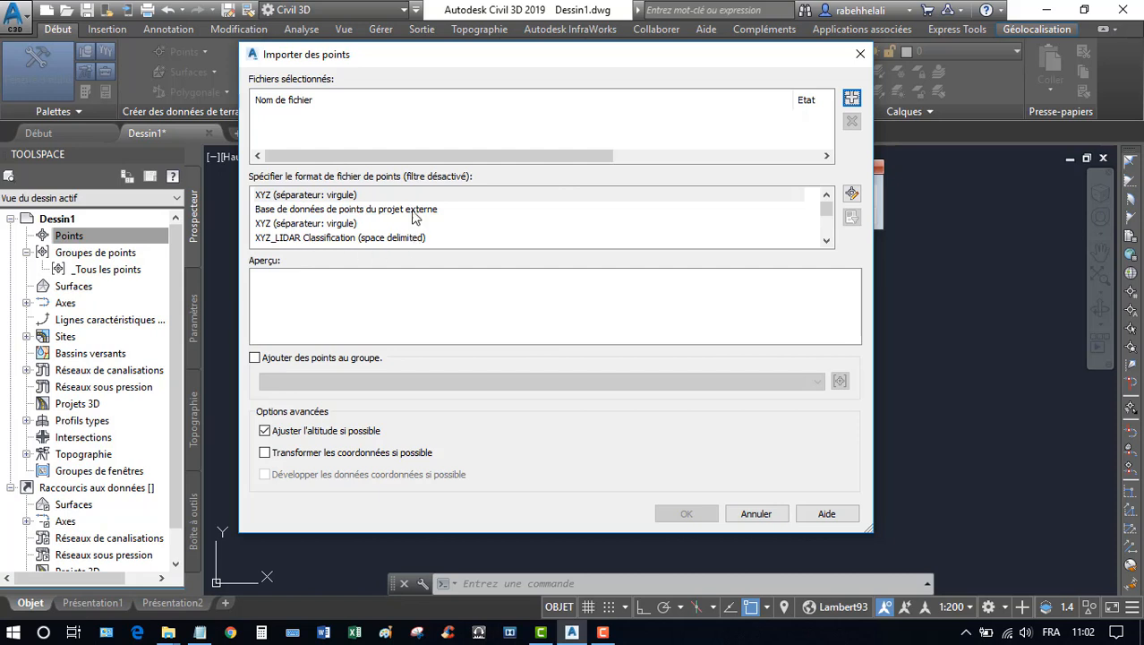
{"action": "left_click", "coordinate": [324, 195]}
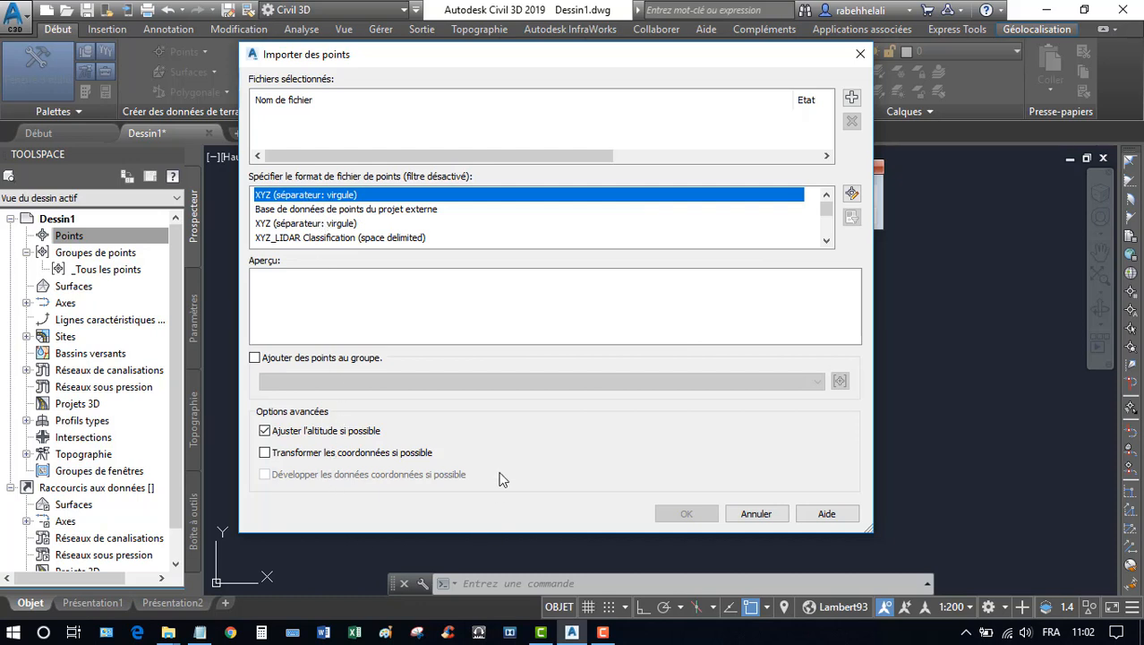
Switch to File Explorer and open Fichier Point.txt from the Exercice 01-Topographie folder.
{"action": "left_click", "coordinate": [170, 633]}
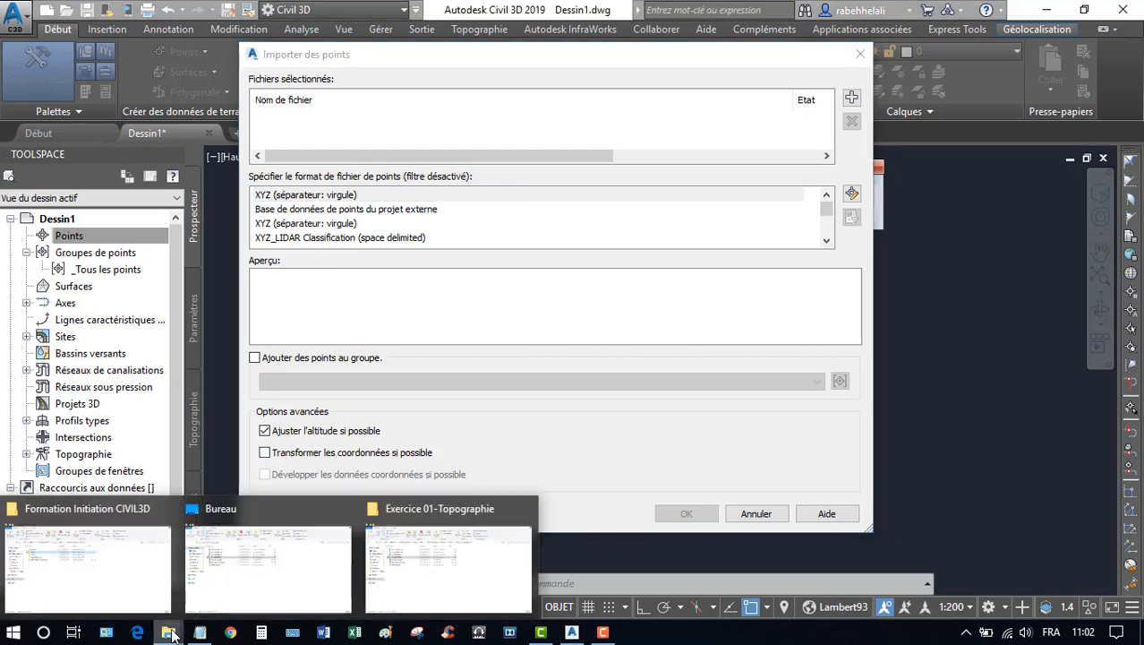
{"action": "left_click", "coordinate": [448, 561]}
{"action": "left_click", "coordinate": [418, 452]}
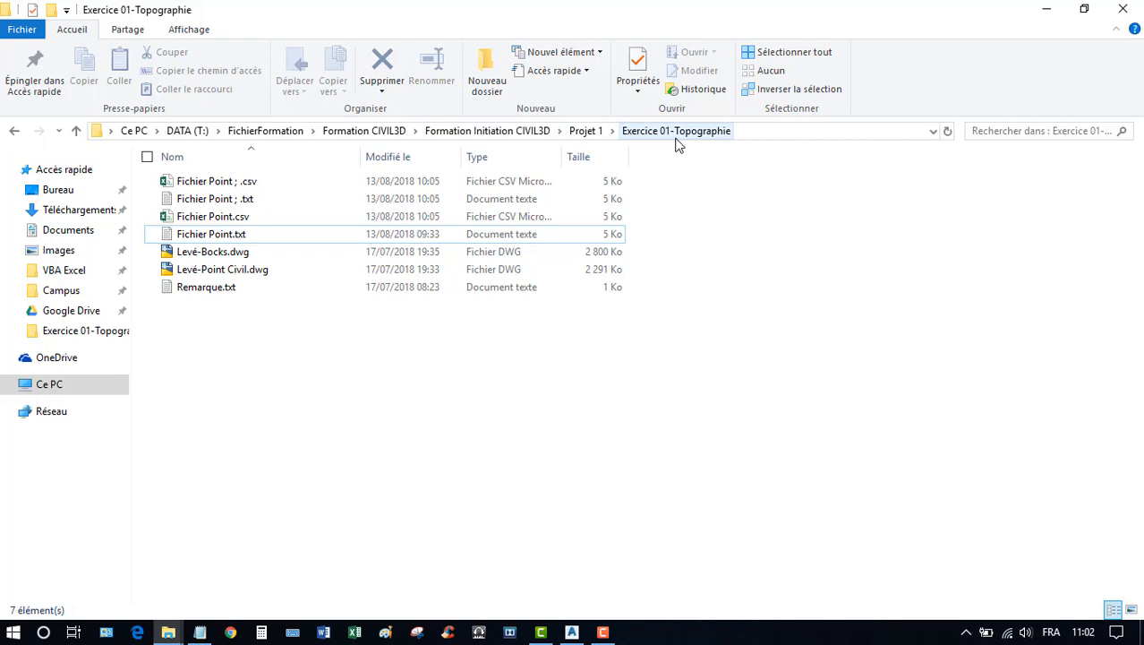
{"action": "left_click", "coordinate": [193, 235]}
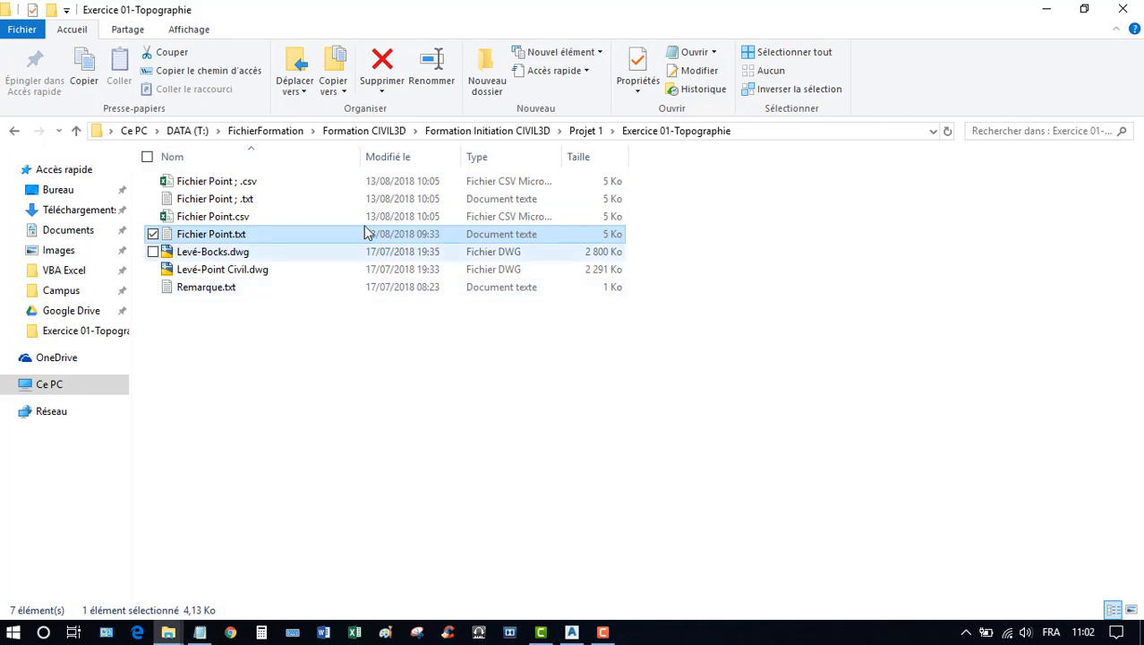
{"action": "double_click", "coordinate": [216, 235]}
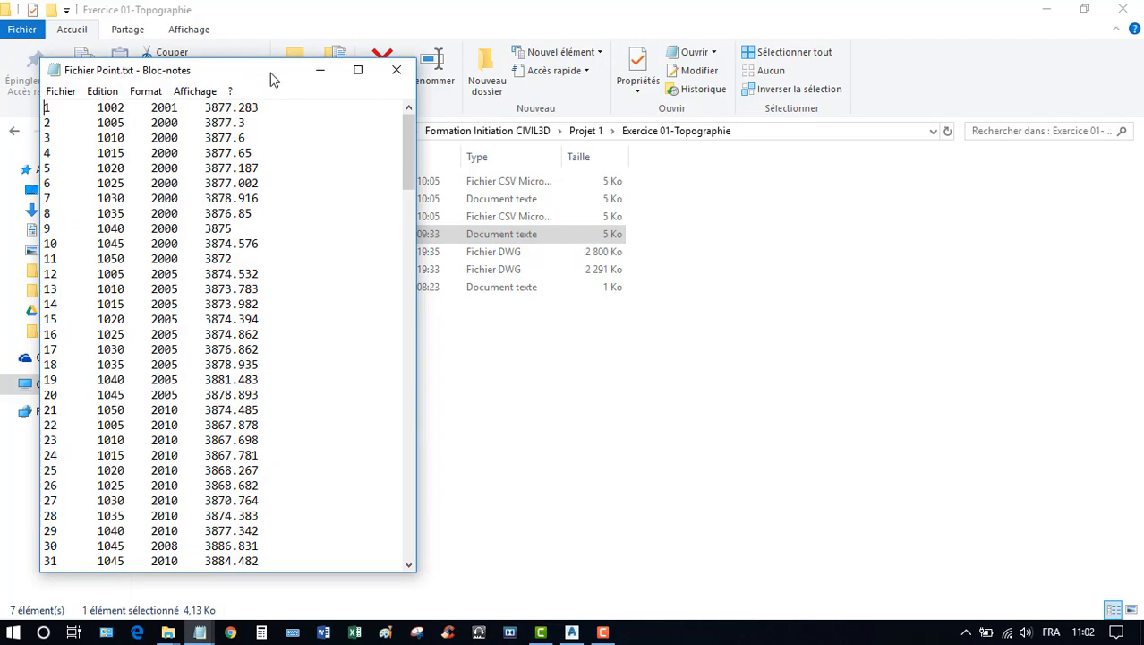
Examine the point numbers, coordinates and elevations from start to end of Fichier Point.txt, and switch back to Civil 3D.
{"action": "left_click_drag", "start_coordinate": [270, 73], "coordinate": [413, 16]}
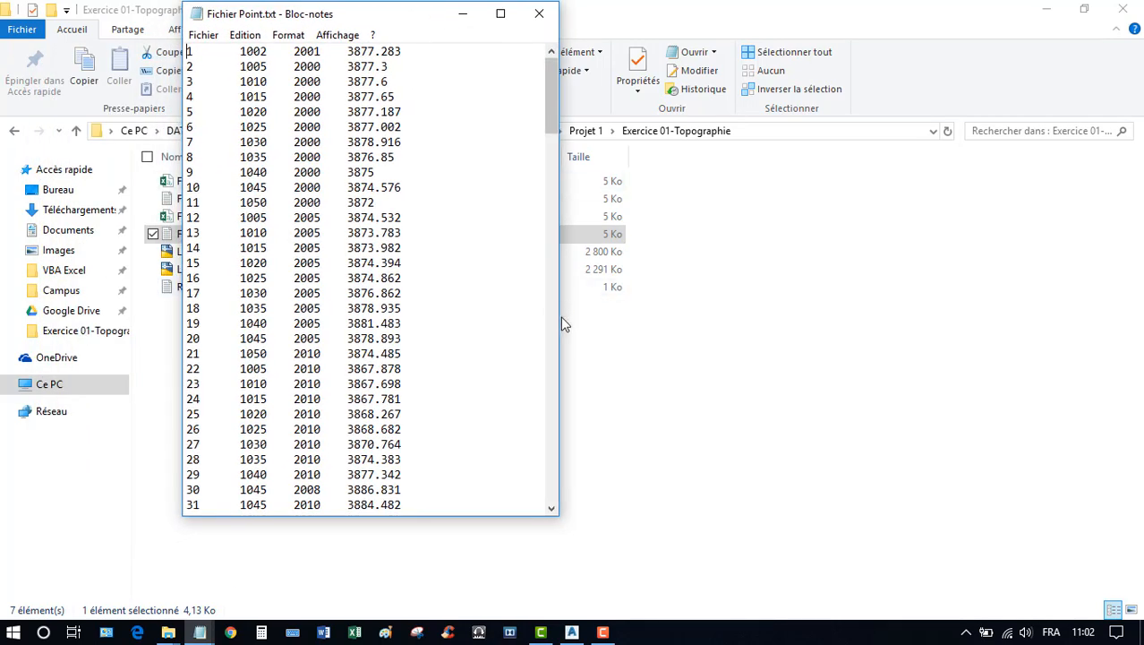
{"action": "left_click_drag", "start_coordinate": [559, 324], "coordinate": [631, 305]}
{"action": "left_click_drag", "start_coordinate": [427, 20], "coordinate": [445, 94]}
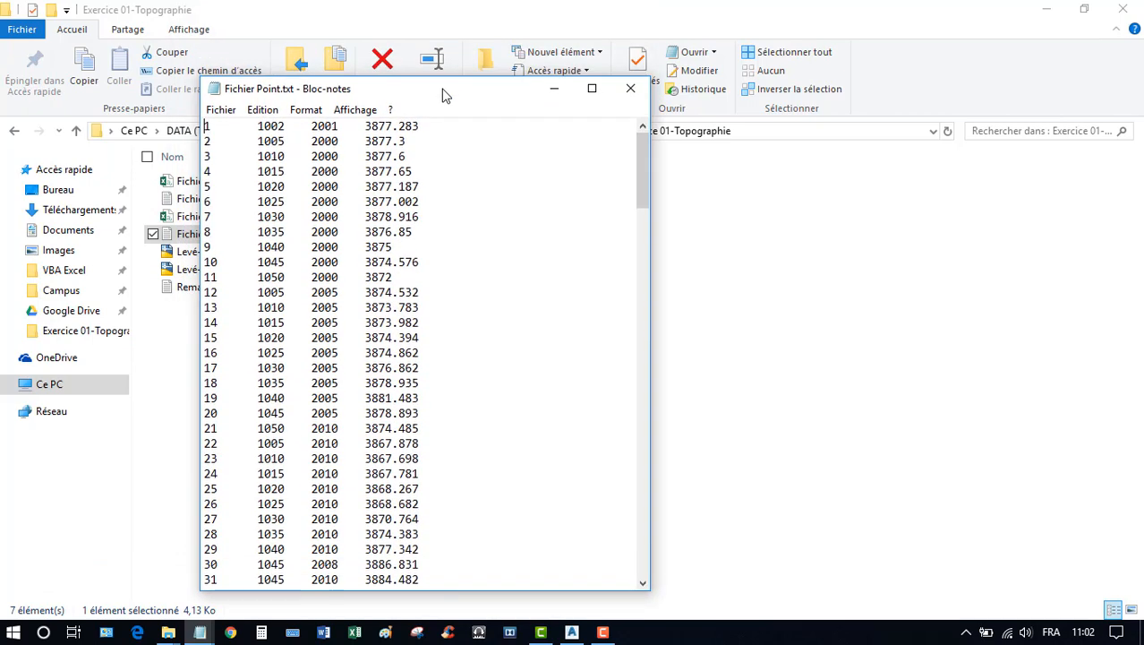
{"action": "scroll", "coordinate": [219, 242], "scroll_direction": "down", "scroll_amount": 20}
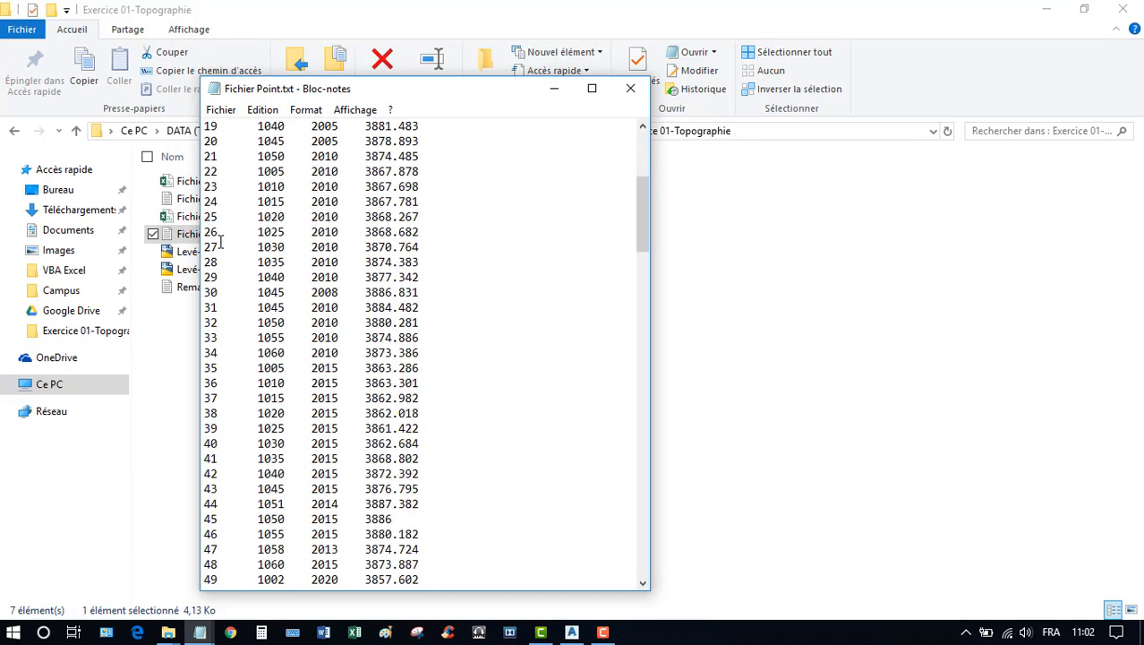
{"action": "scroll", "coordinate": [220, 242], "scroll_direction": "down", "scroll_amount": 3}
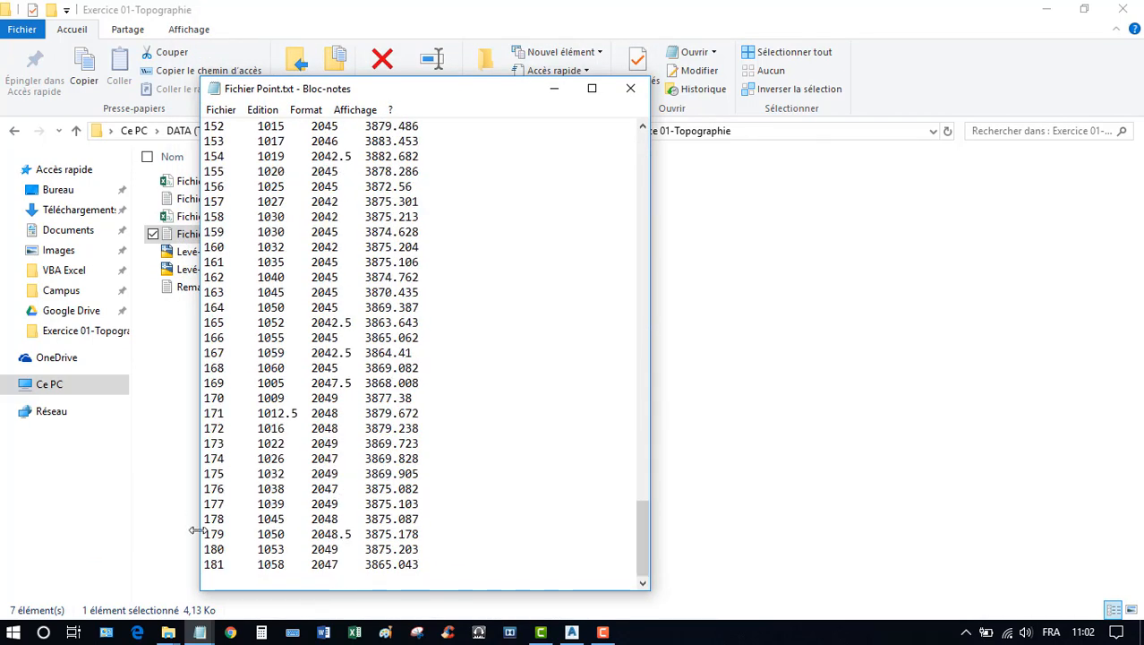
{"action": "left_click_drag", "start_coordinate": [648, 528], "coordinate": [634, 131]}
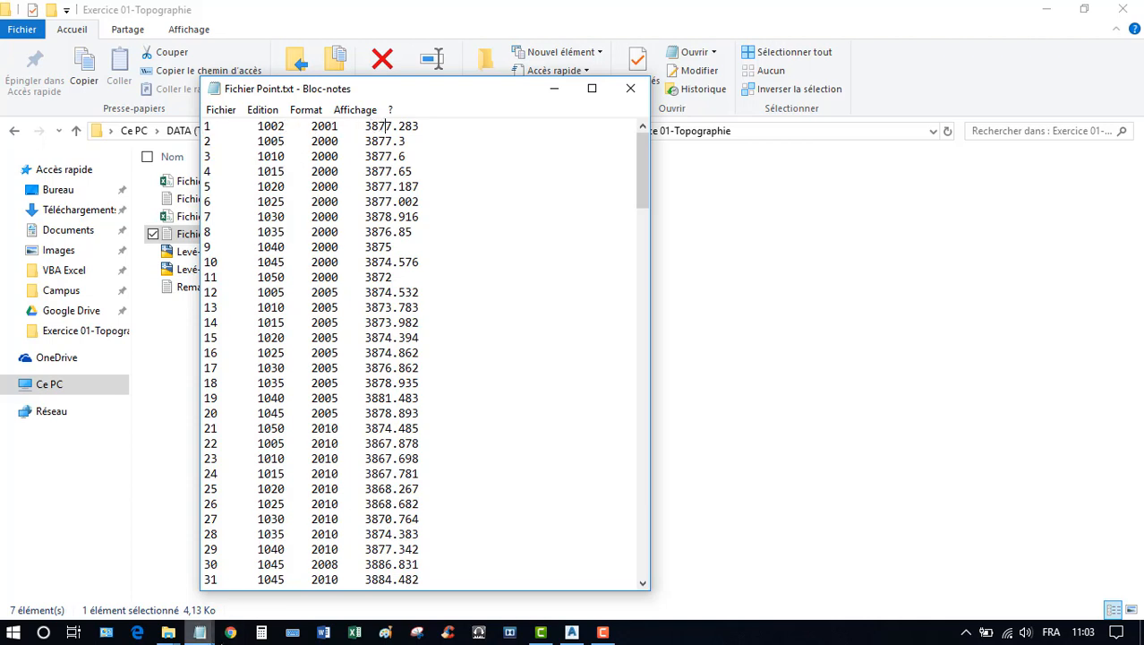
{"action": "left_click", "coordinate": [572, 633]}
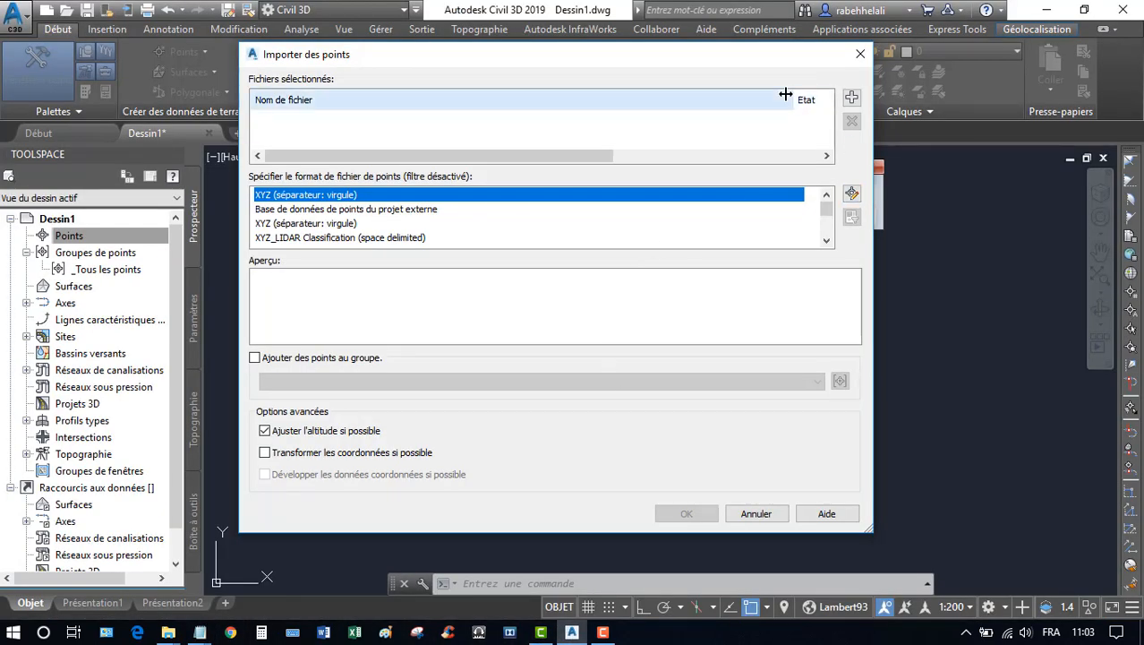
{"action": "left_click", "coordinate": [850, 98]}
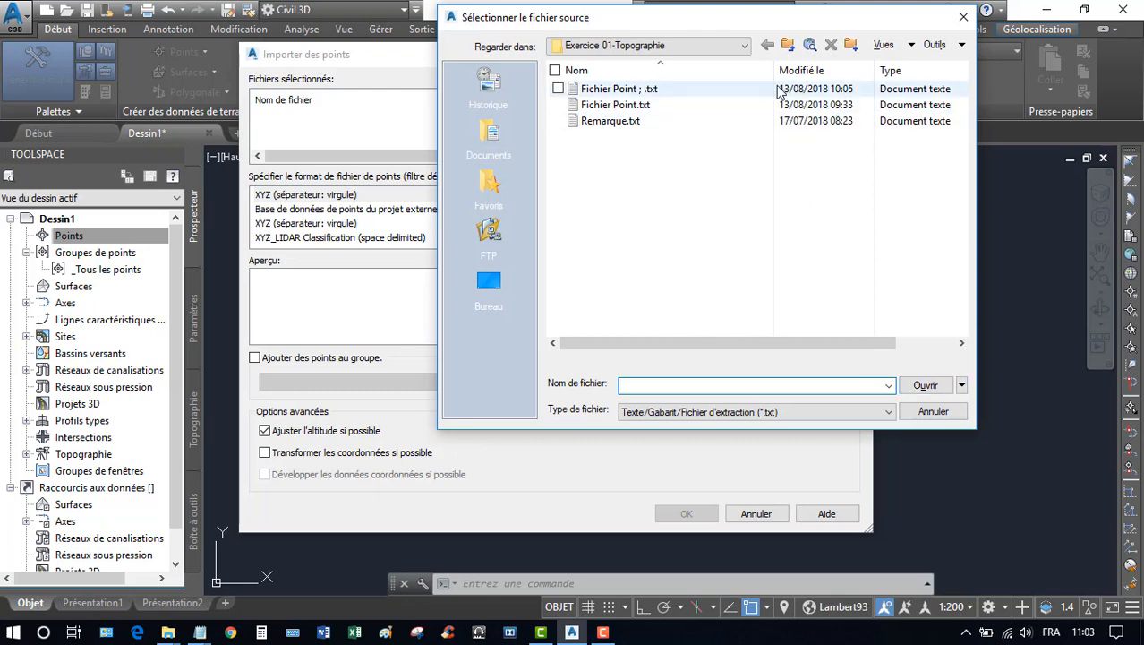
{"action": "left_click", "coordinate": [606, 107]}
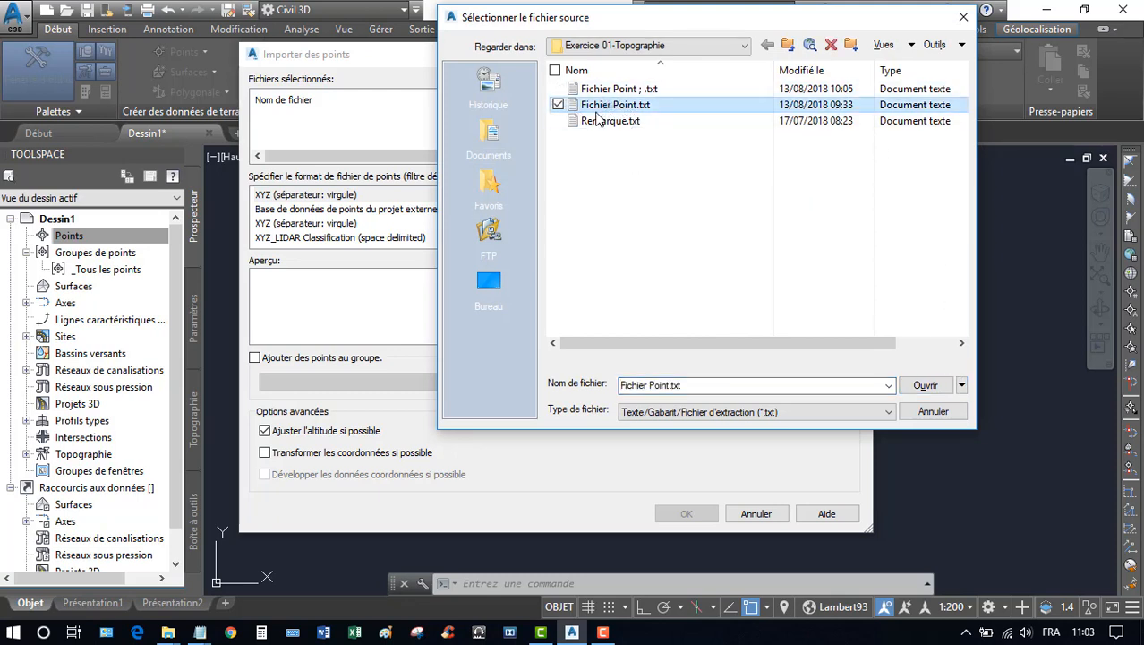
{"action": "left_click", "coordinate": [933, 412]}
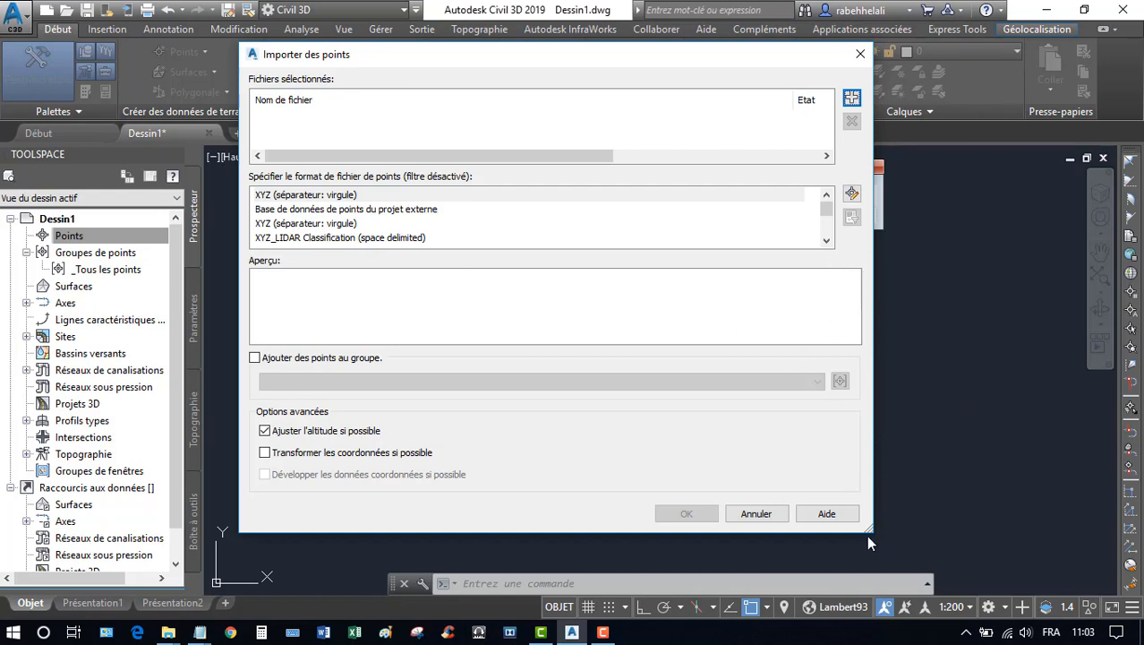
Enlarge the Importer des points dialog and examine the column orders and separators of the available point file formats.
{"action": "left_click_drag", "start_coordinate": [868, 533], "coordinate": [882, 593]}
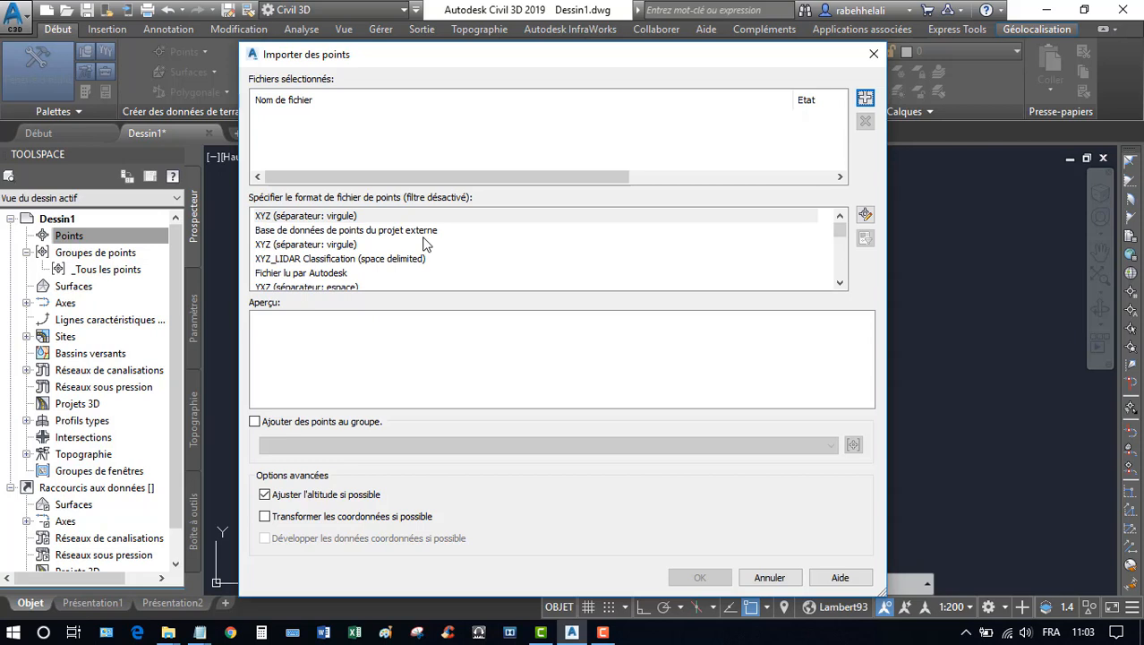
{"action": "left_click", "coordinate": [270, 245]}
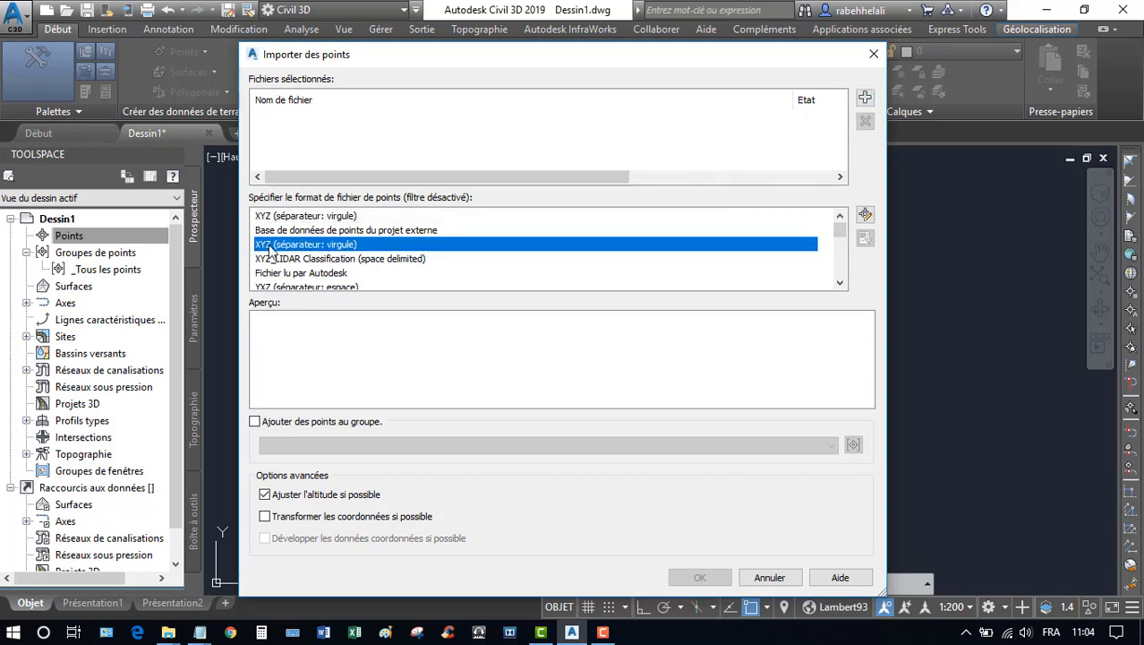
{"action": "left_click", "coordinate": [333, 258]}
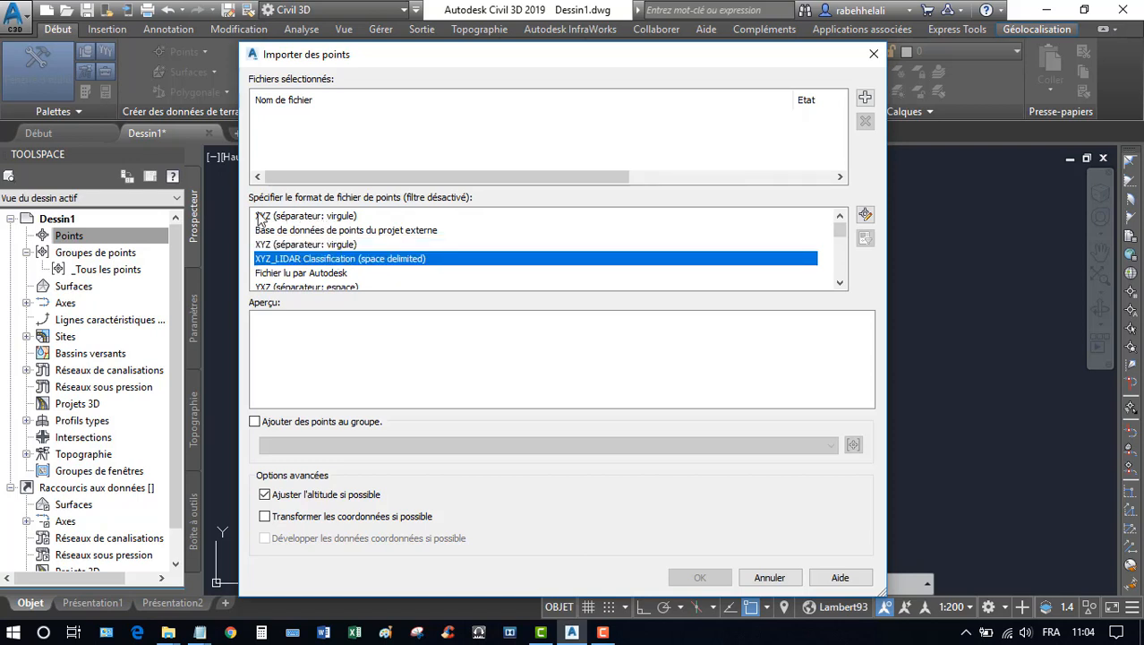
{"action": "left_click", "coordinate": [308, 272]}
{"action": "scroll", "coordinate": [319, 246], "scroll_direction": "down", "scroll_amount": 1}
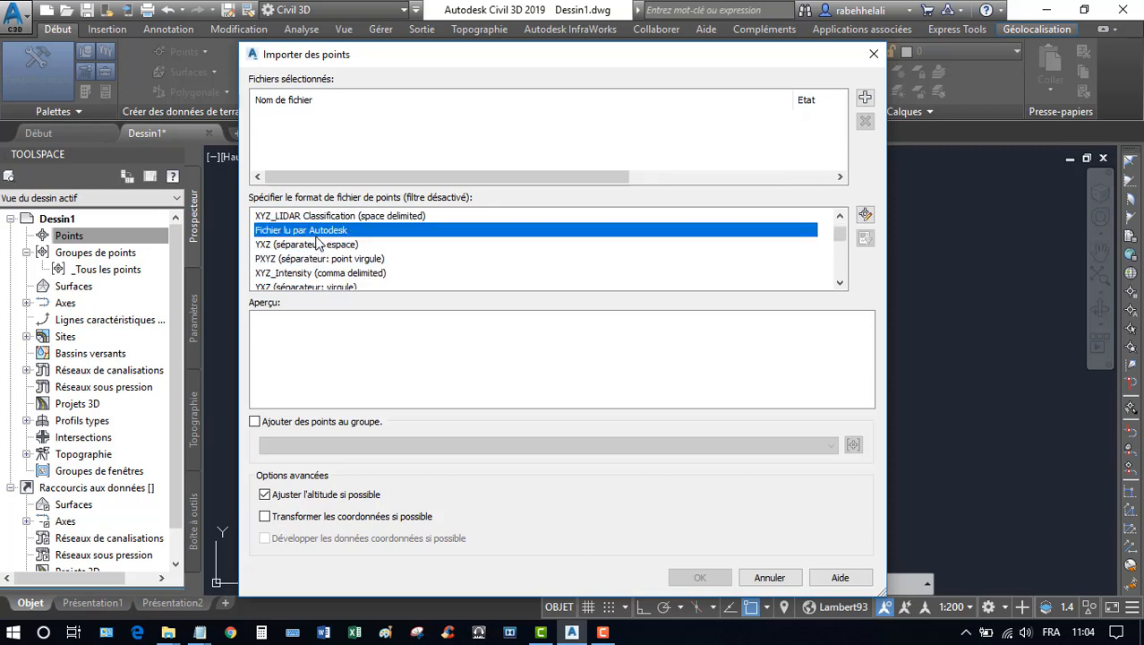
{"action": "left_click", "coordinate": [292, 260]}
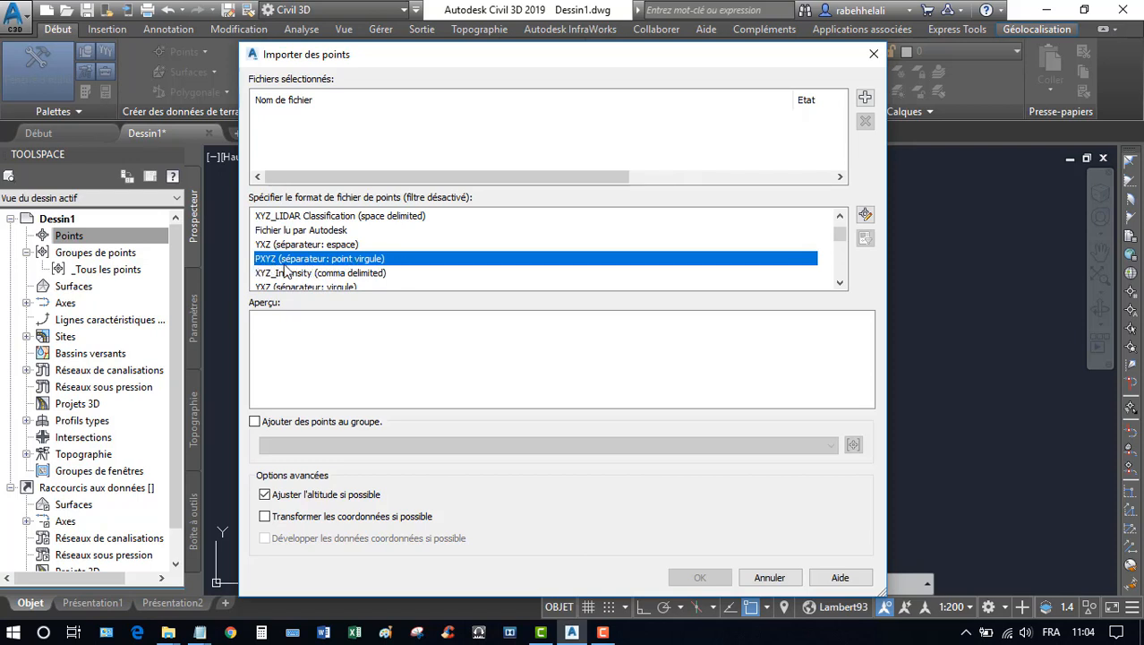
{"action": "left_click", "coordinate": [839, 283]}
{"action": "left_click", "coordinate": [840, 283]}
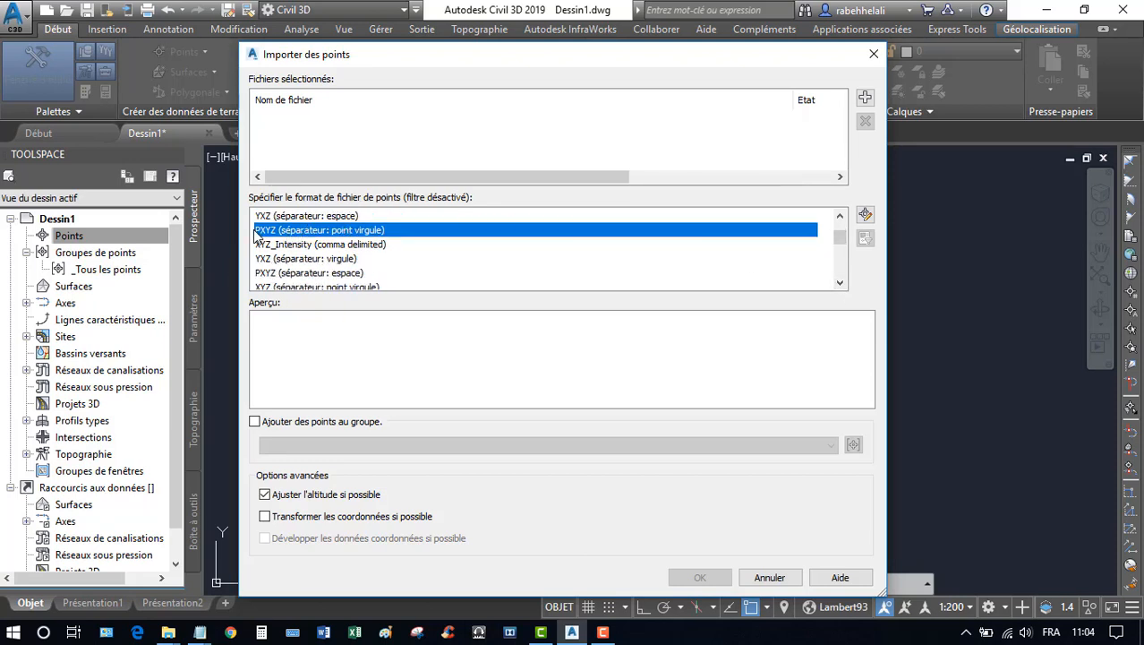
Check the column layout of Fichier Point.txt and choose the matching PXYZ (séparateur: espace) point file format.
{"action": "mouse_move", "coordinate": [200, 632]}
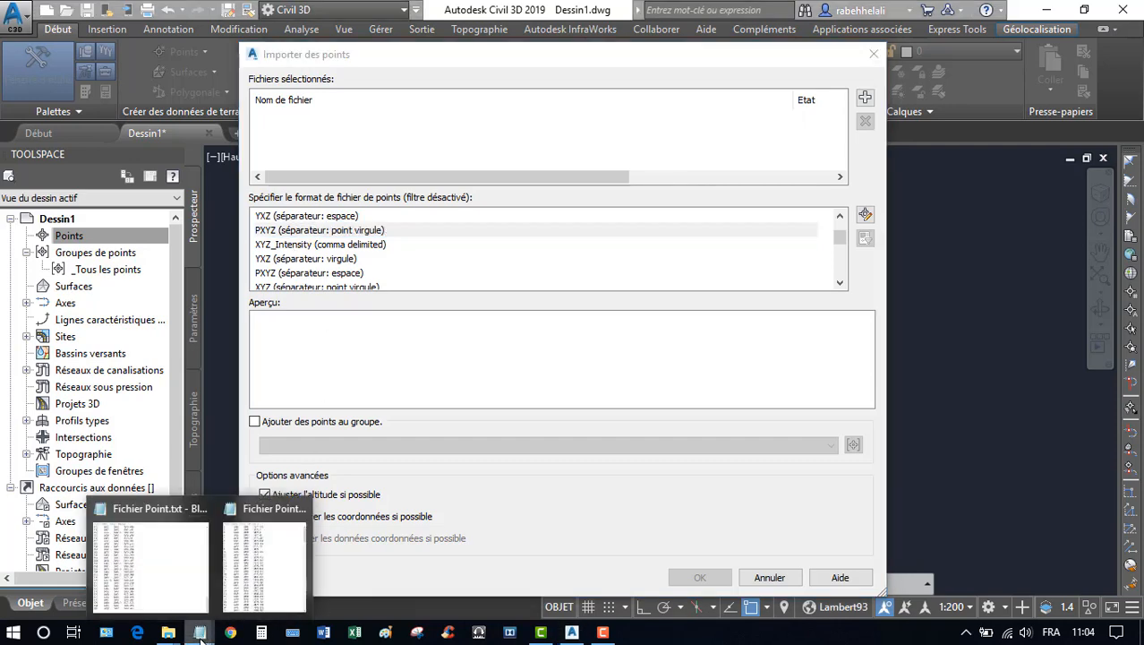
{"action": "left_click", "coordinate": [277, 566]}
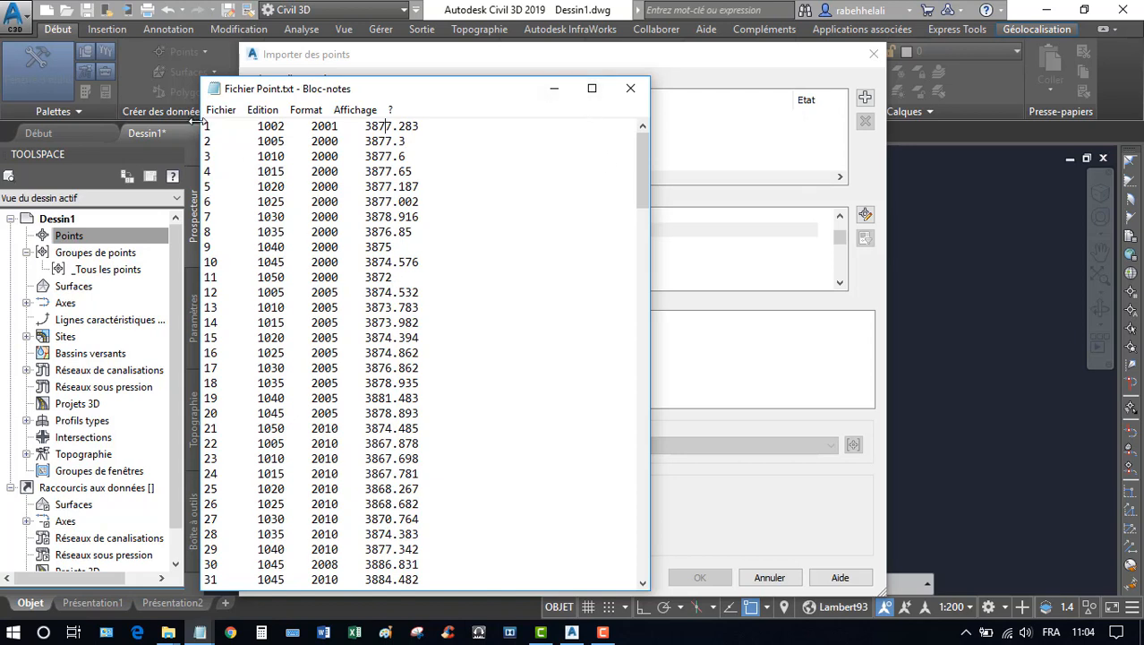
{"action": "left_click", "coordinate": [686, 69]}
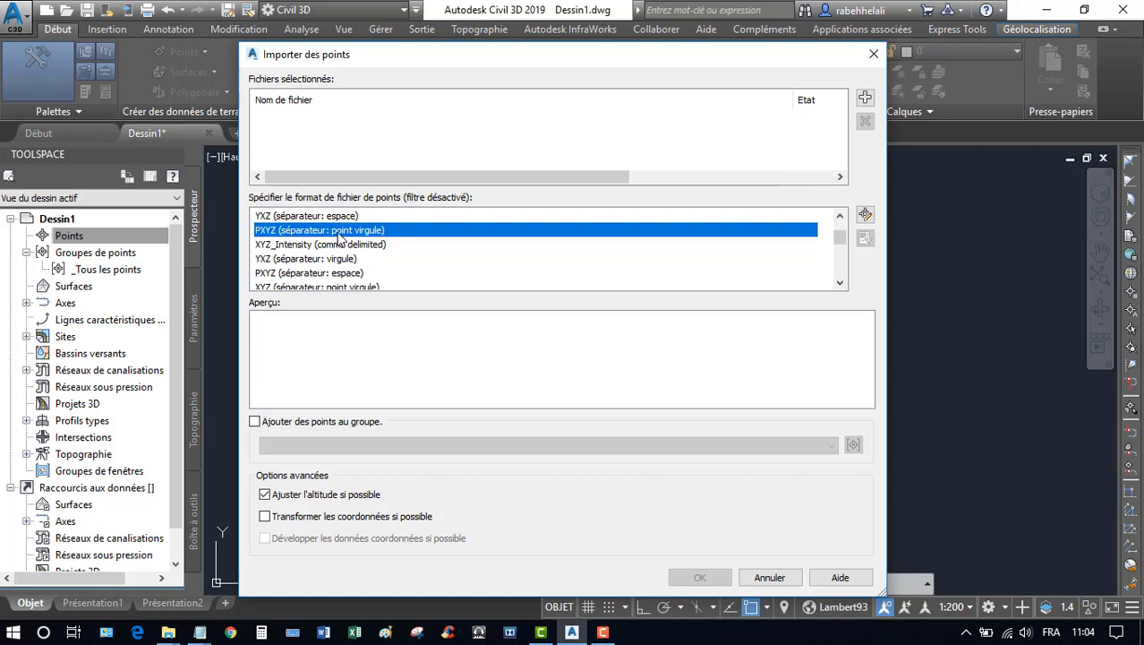
{"action": "left_click", "coordinate": [272, 276]}
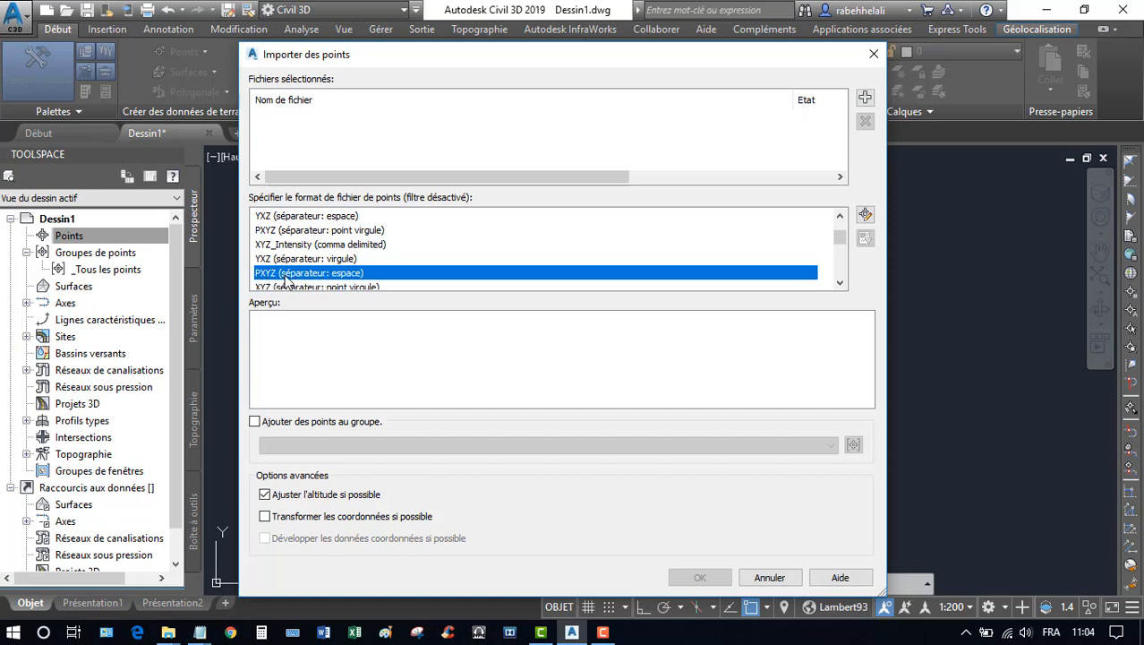
Add Fichier Point.txt from the Exercice 01-Topographie folder as the source file and check its format status.
{"action": "left_click", "coordinate": [865, 97]}
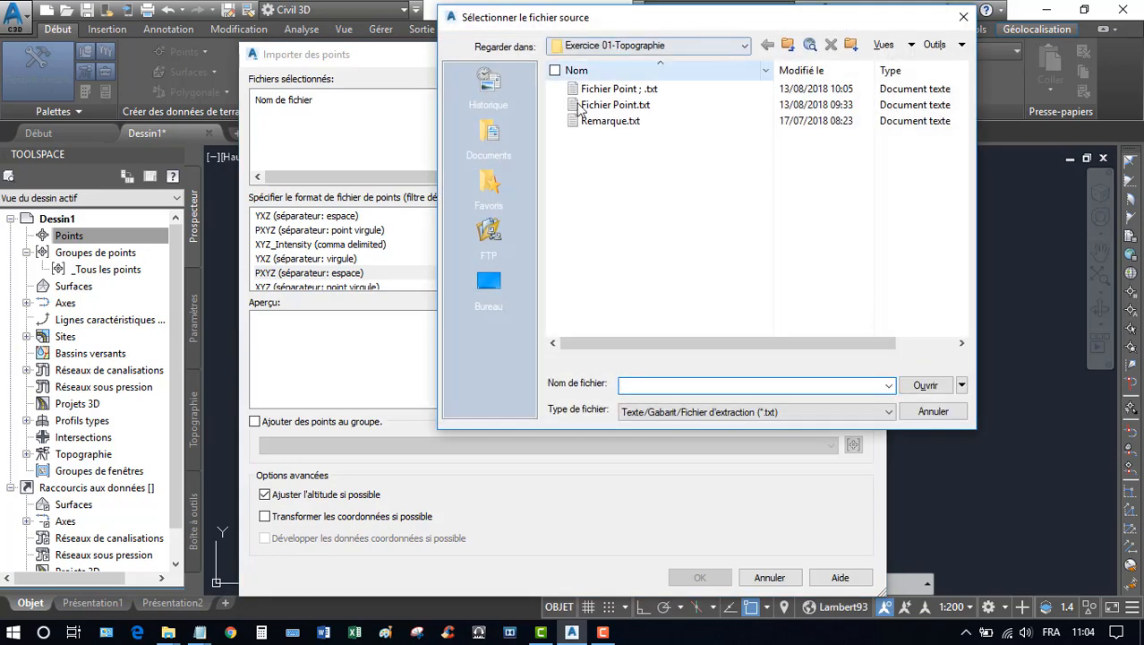
{"action": "left_click", "coordinate": [626, 109]}
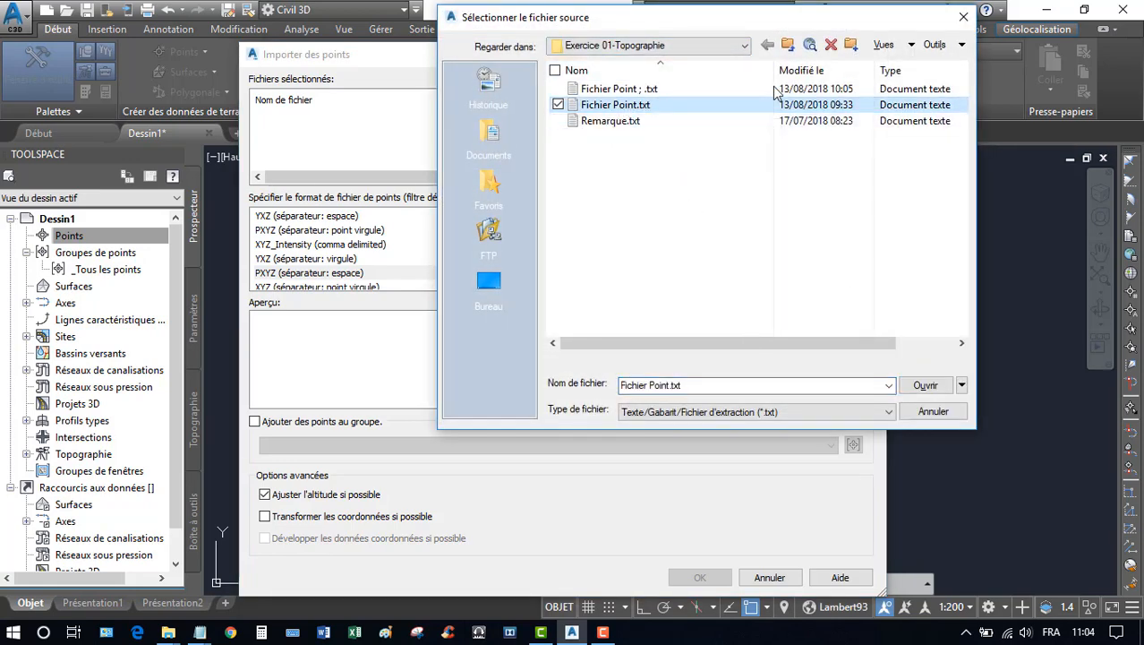
{"action": "left_click_drag", "start_coordinate": [703, 25], "coordinate": [553, 31]}
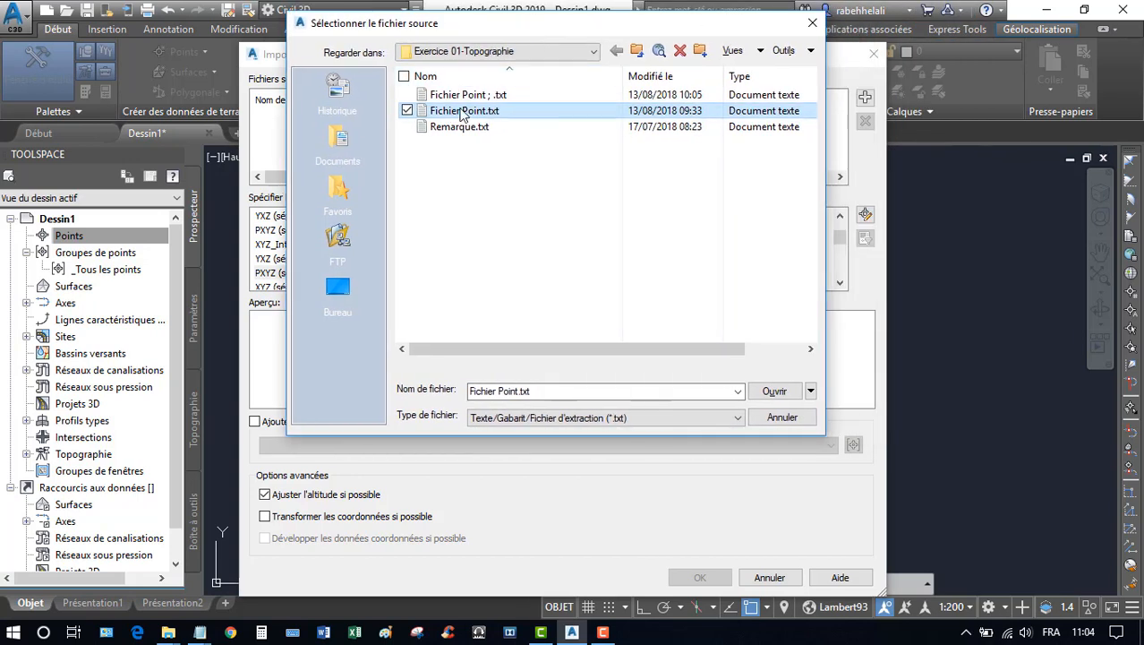
{"action": "left_click", "coordinate": [636, 417]}
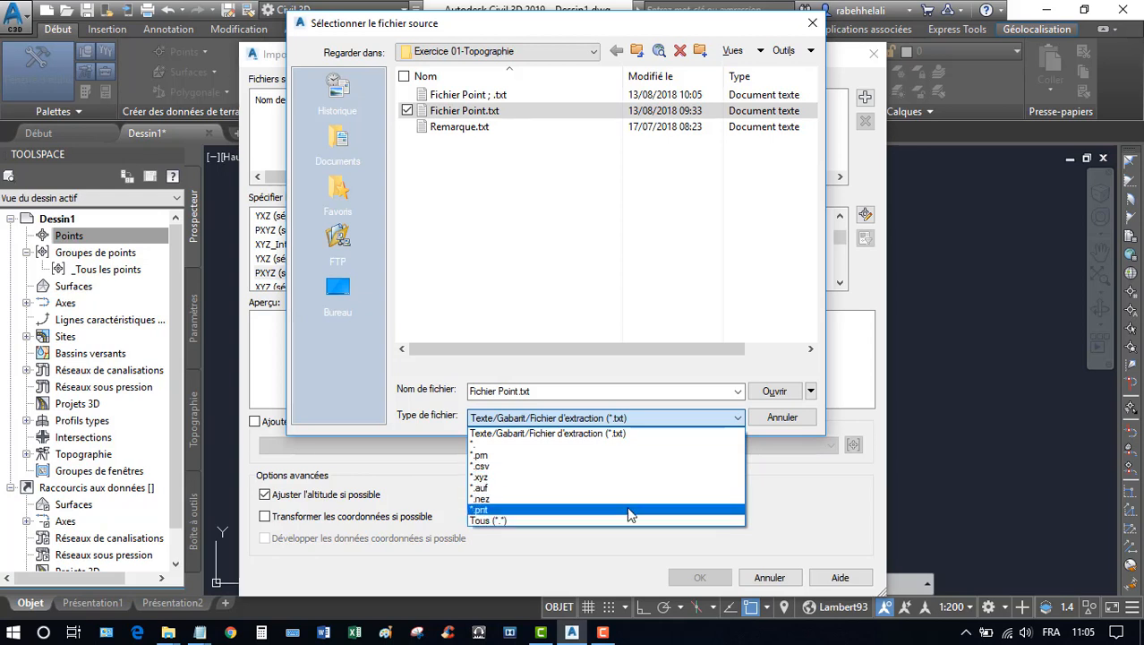
{"action": "left_click", "coordinate": [685, 368]}
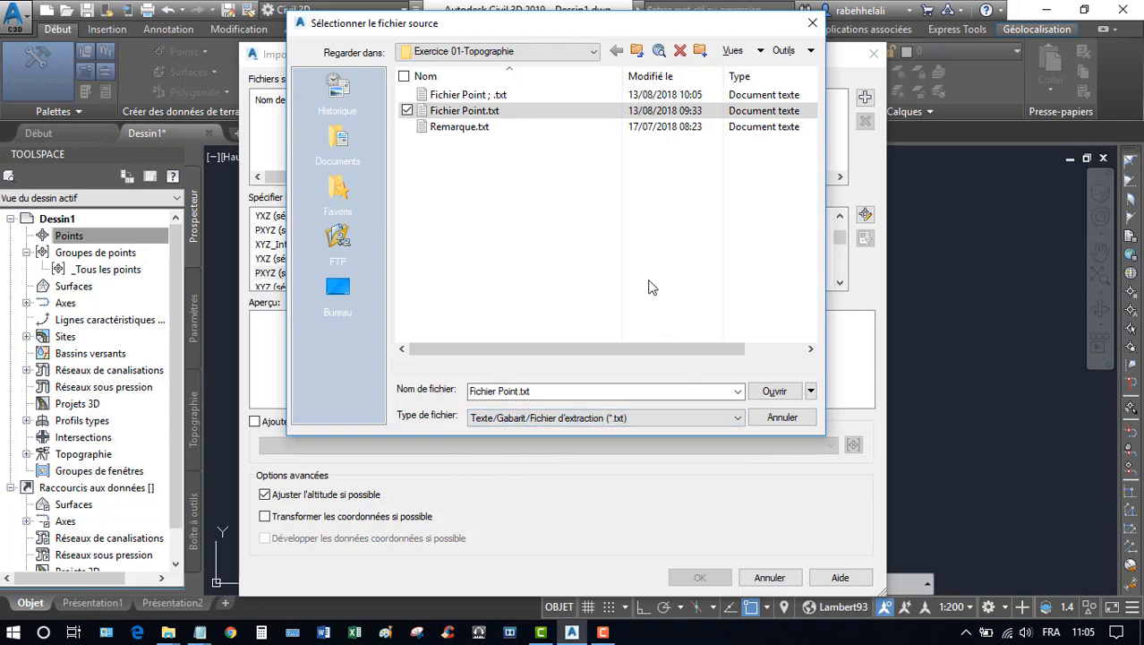
{"action": "left_click", "coordinate": [775, 394]}
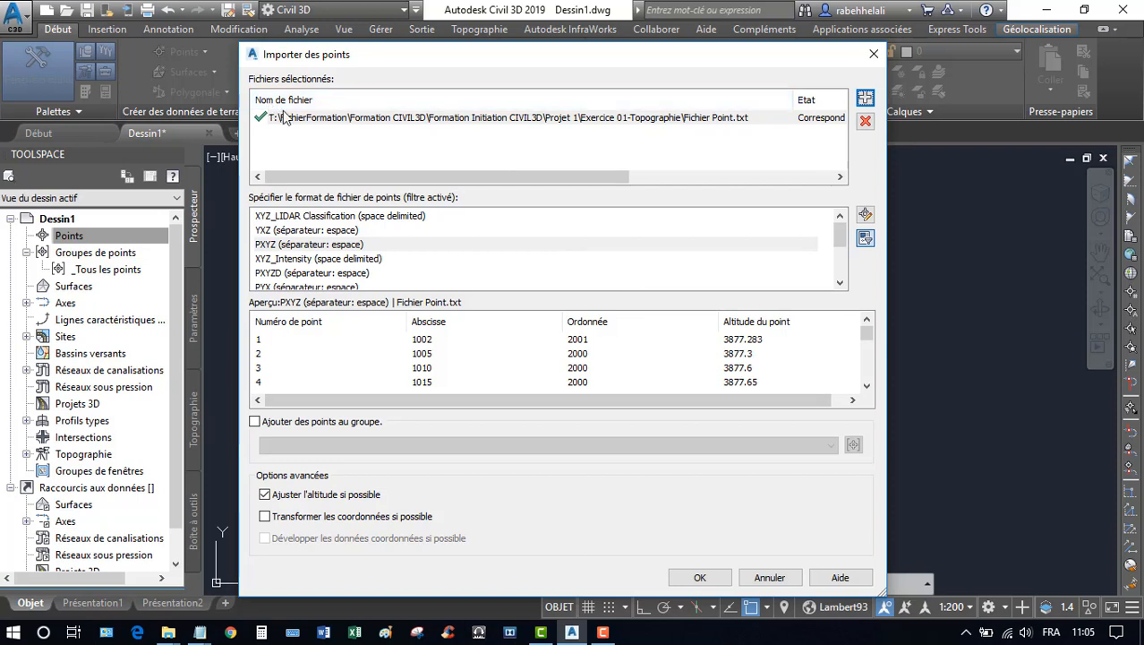
{"action": "left_click_drag", "start_coordinate": [372, 180], "coordinate": [616, 184]}
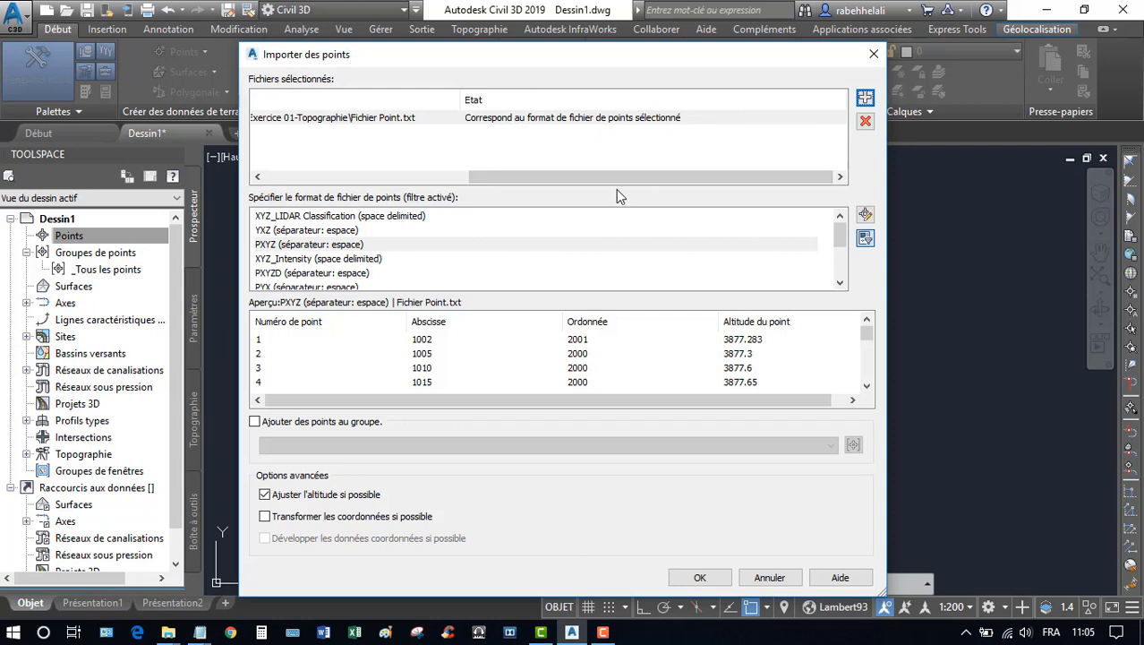
{"action": "left_click_drag", "start_coordinate": [615, 183], "coordinate": [371, 174]}
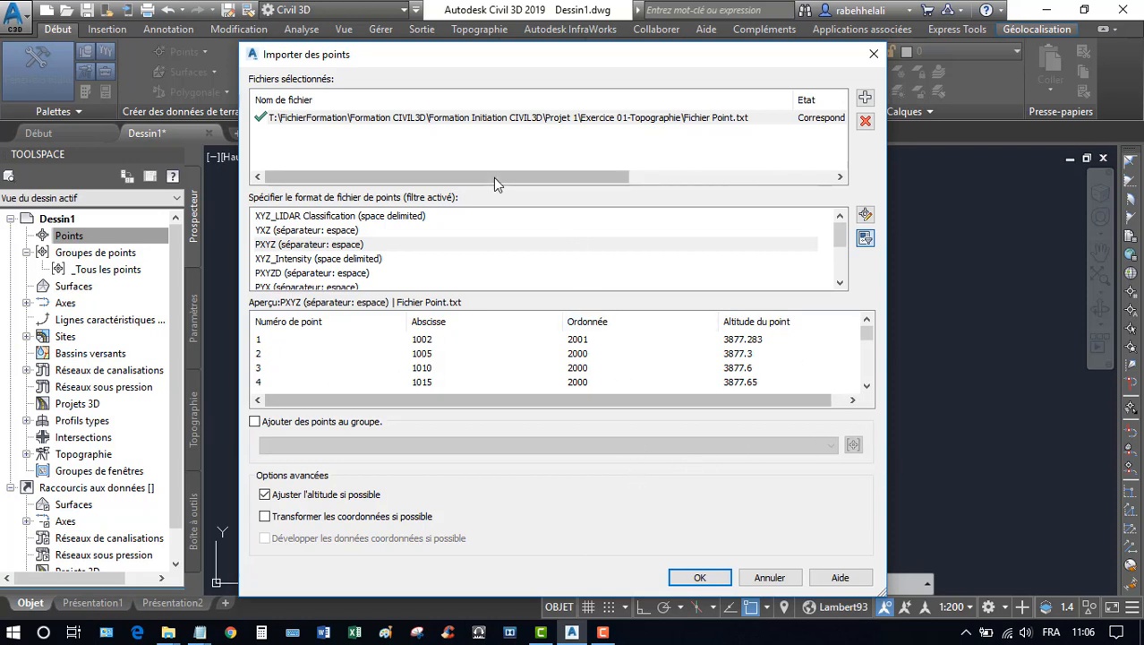
Enable adding the imported points to a group and check the list of available point groups.
{"action": "left_click_drag", "start_coordinate": [733, 59], "coordinate": [752, 18]}
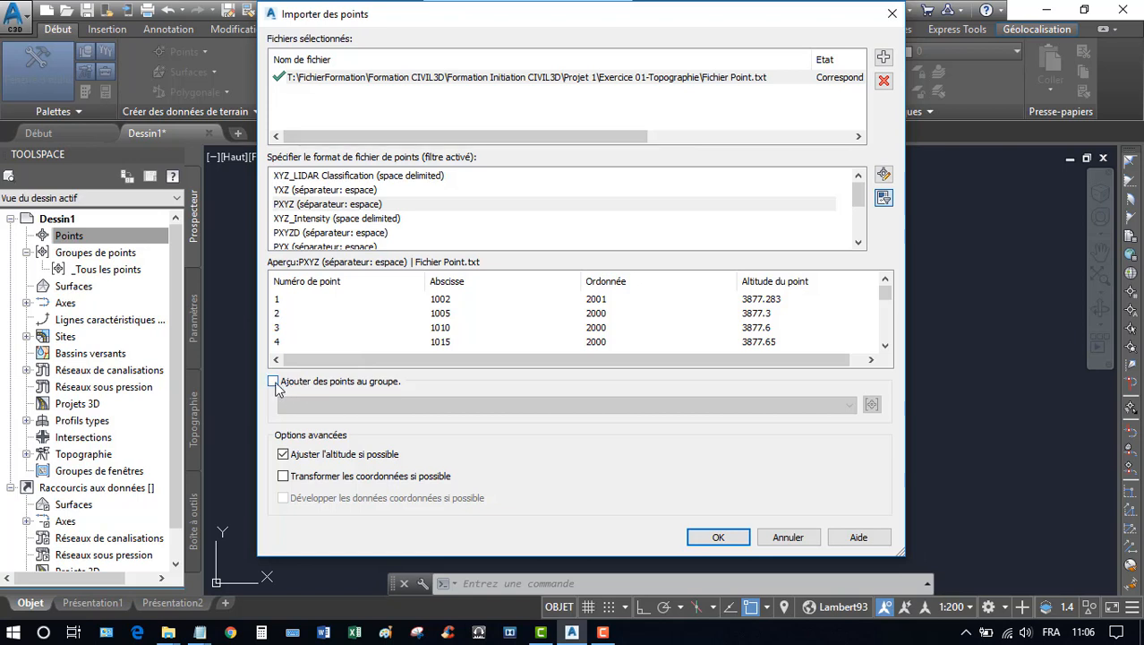
{"action": "left_click", "coordinate": [352, 387]}
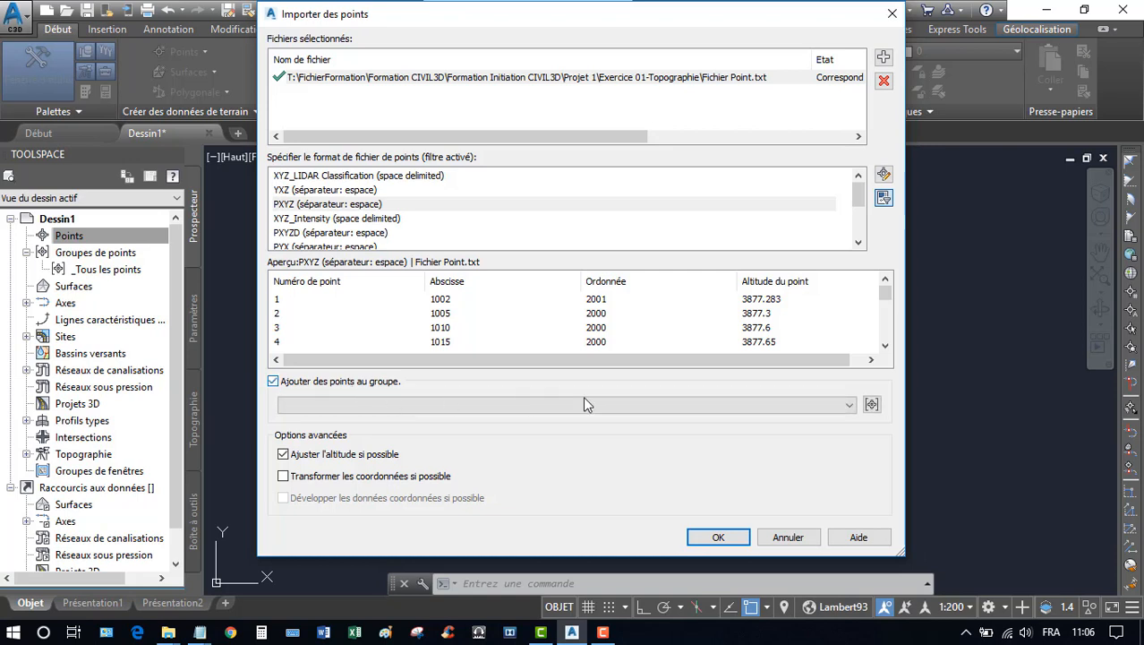
{"action": "left_click", "coordinate": [803, 407]}
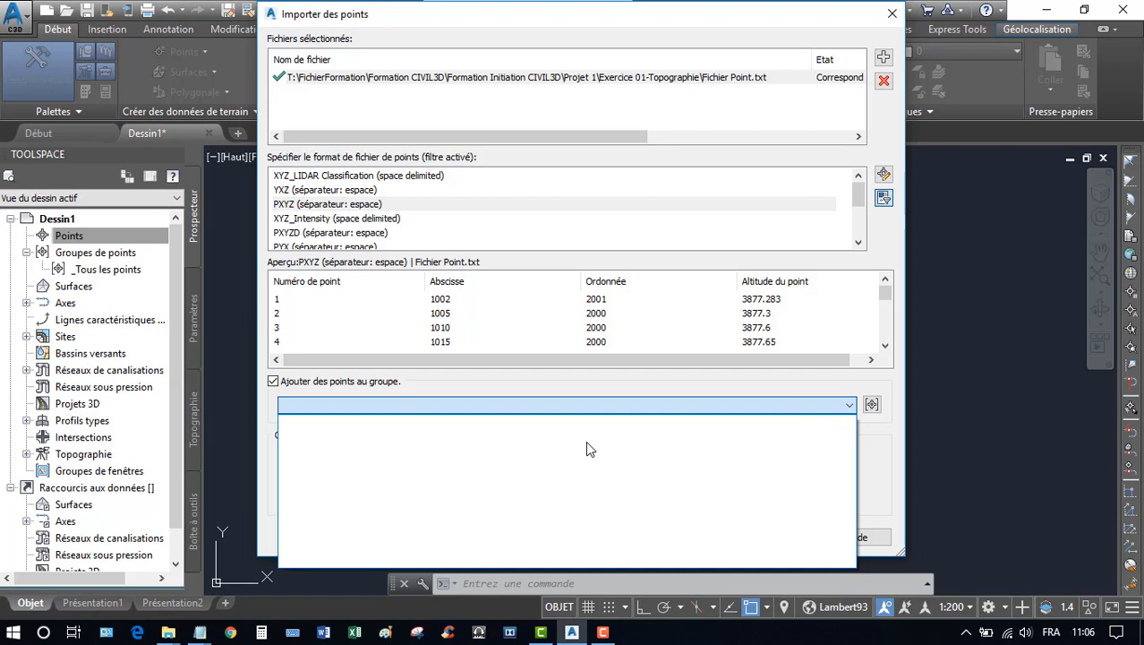
{"action": "left_click", "coordinate": [631, 392]}
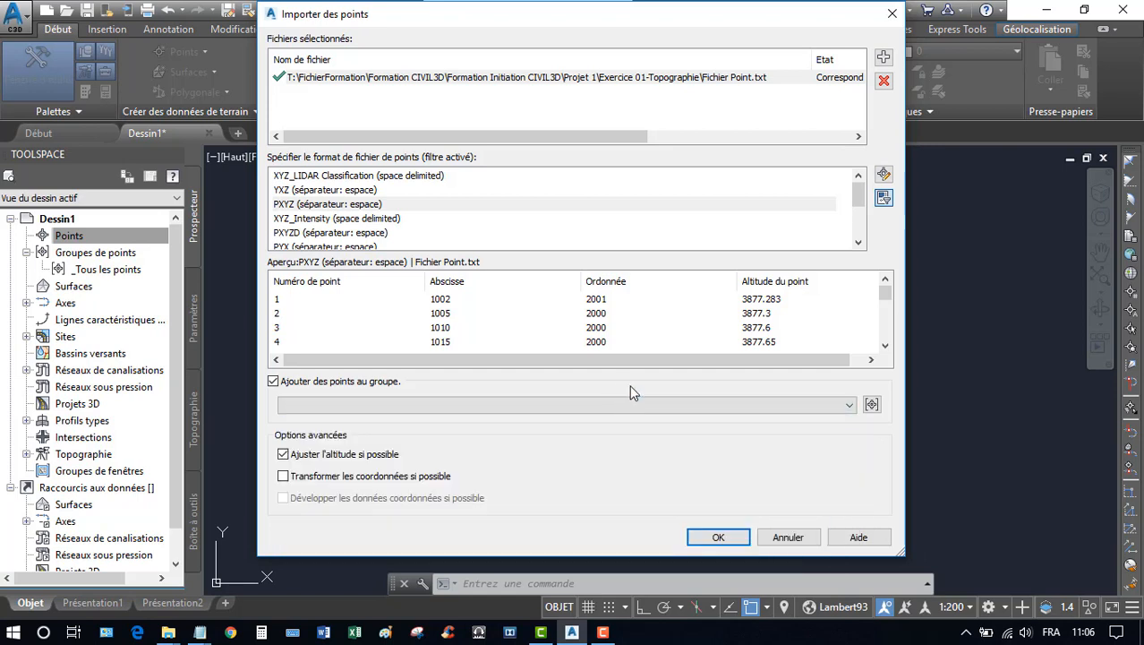
Create a point group named Group1 for the imported points and run the import of Fichier Point.txt.
{"action": "left_click", "coordinate": [869, 404]}
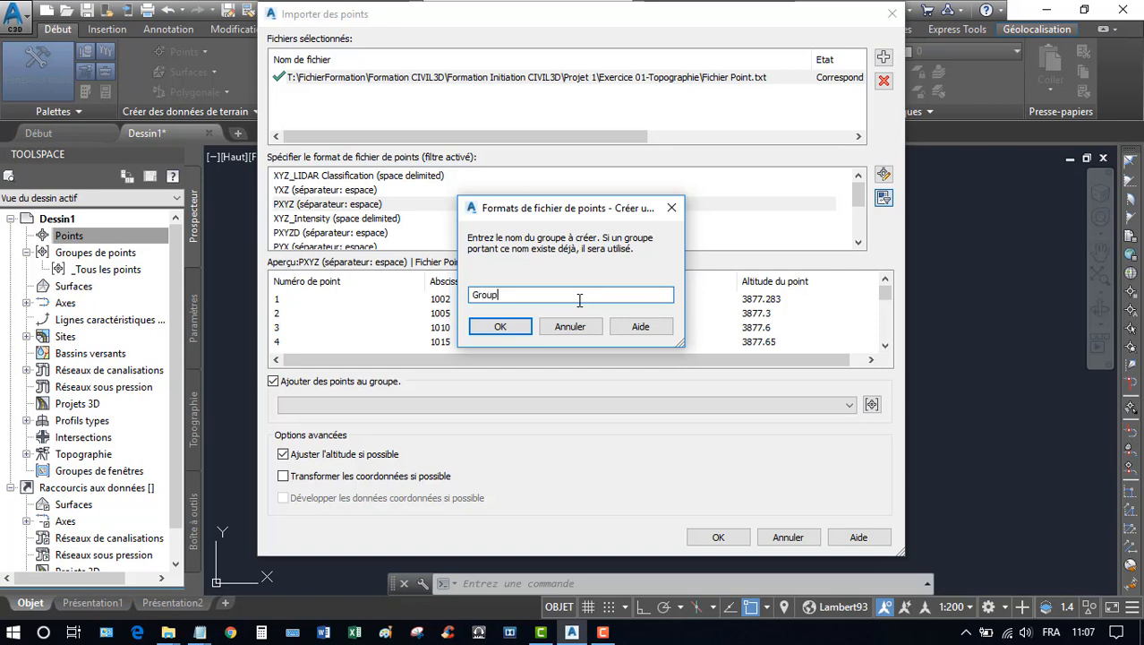
{"action": "left_click", "coordinate": [498, 326]}
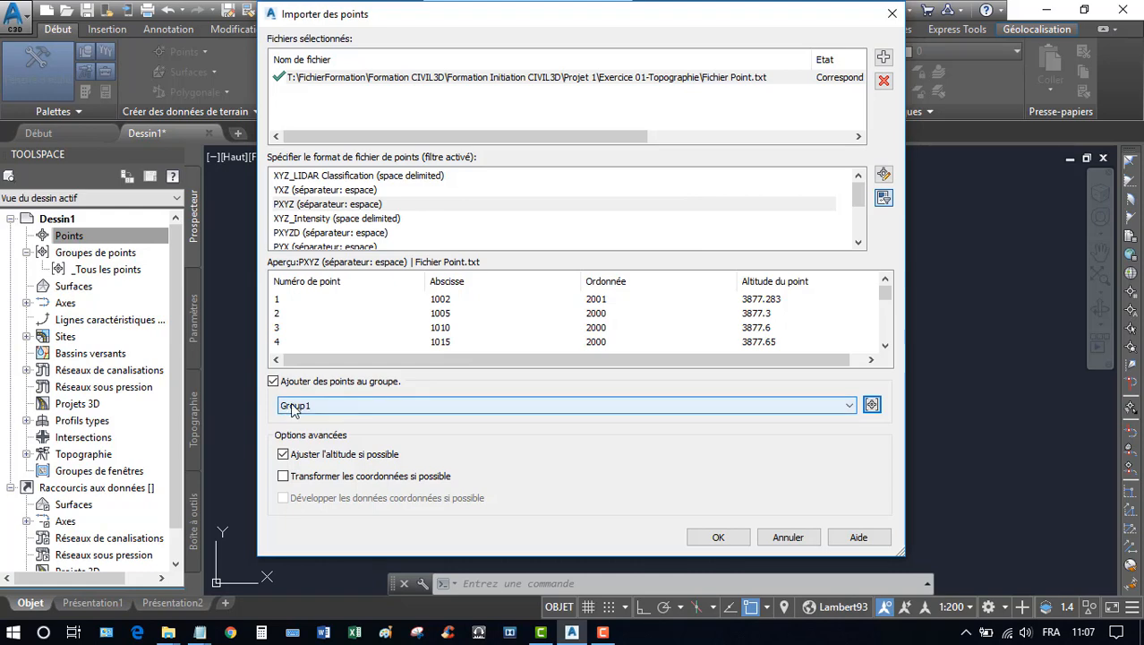
{"action": "left_click", "coordinate": [703, 541]}
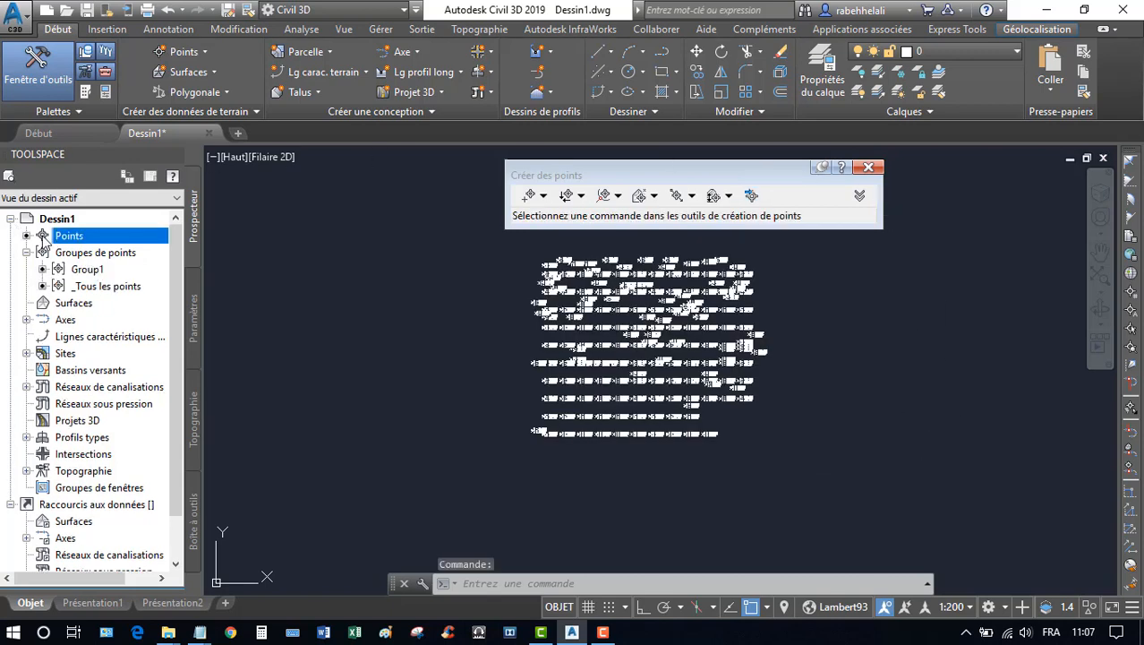
Check which drawing points belong to the _Tous les points group by selecting them through the group, and clear the selection.
{"action": "left_click", "coordinate": [96, 274]}
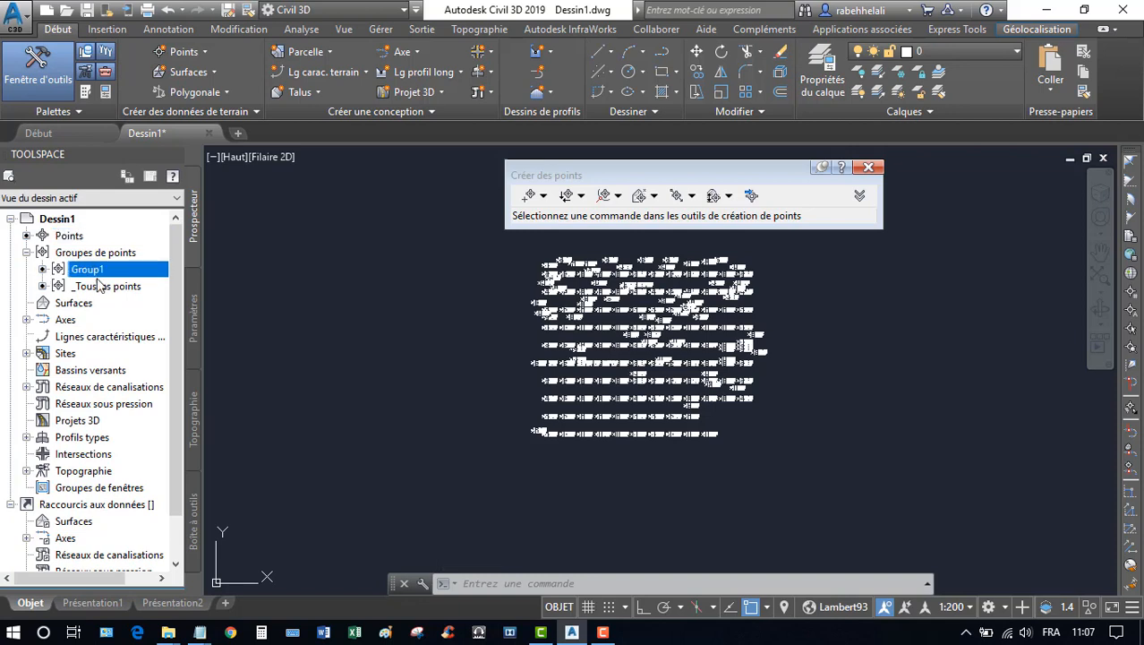
{"action": "left_click", "coordinate": [104, 286]}
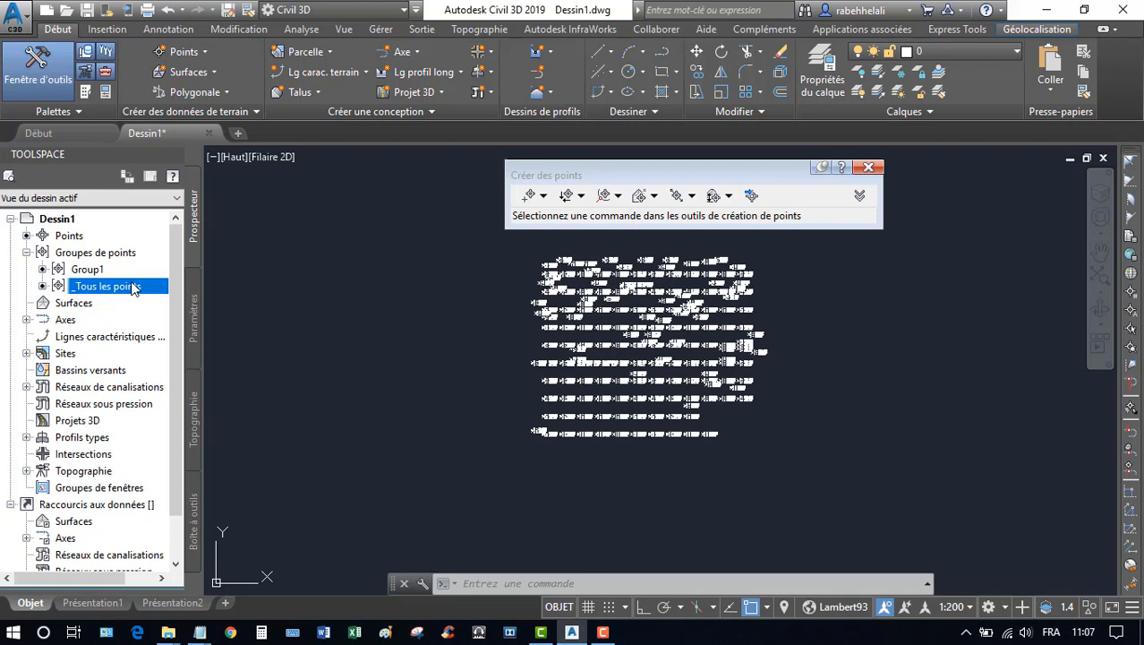
{"action": "right_click", "coordinate": [107, 293]}
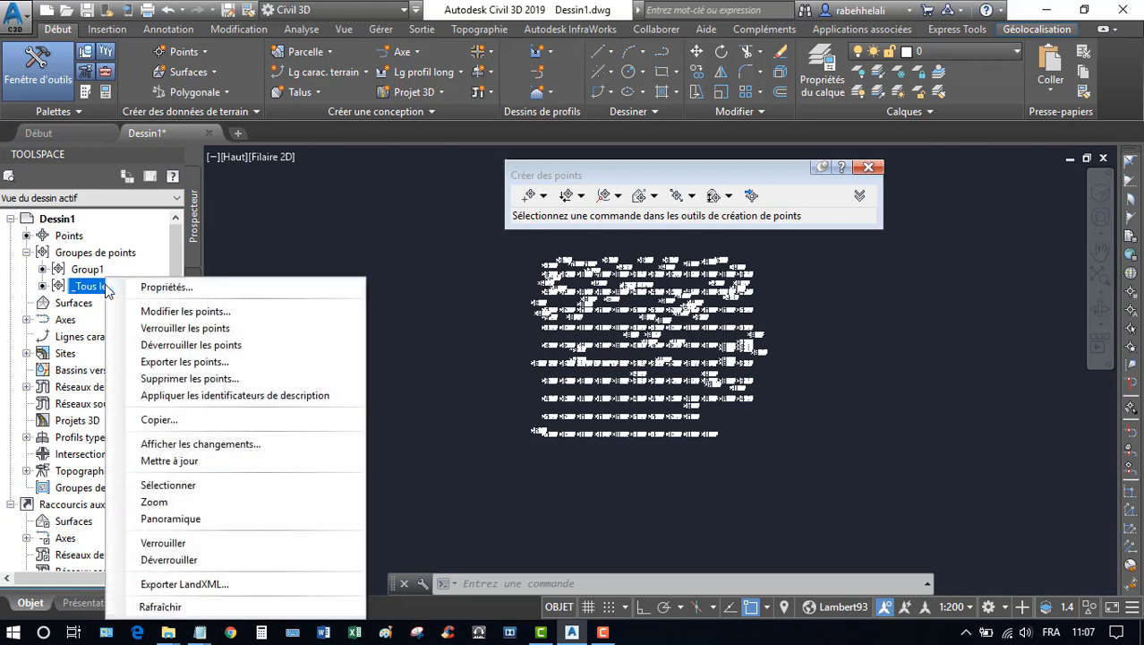
{"action": "left_click", "coordinate": [235, 488]}
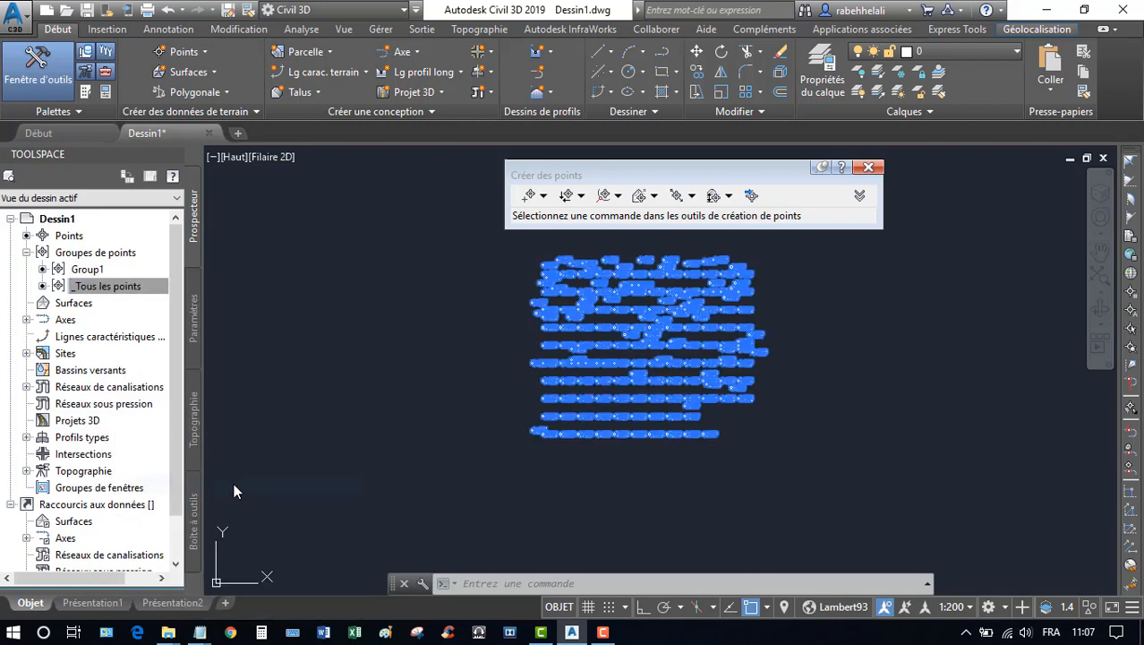
{"action": "key", "text": "Escape"}
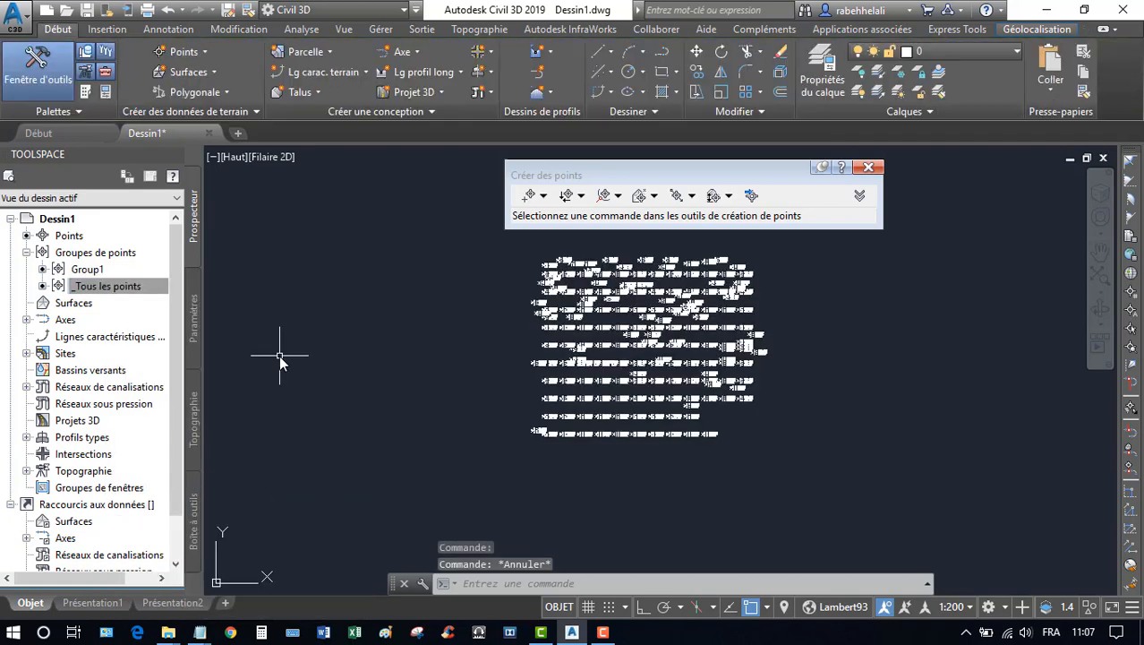
Review the properties of Group1 without changing them, and select its points in the drawing to check the group's contents.
{"action": "left_click", "coordinate": [88, 271]}
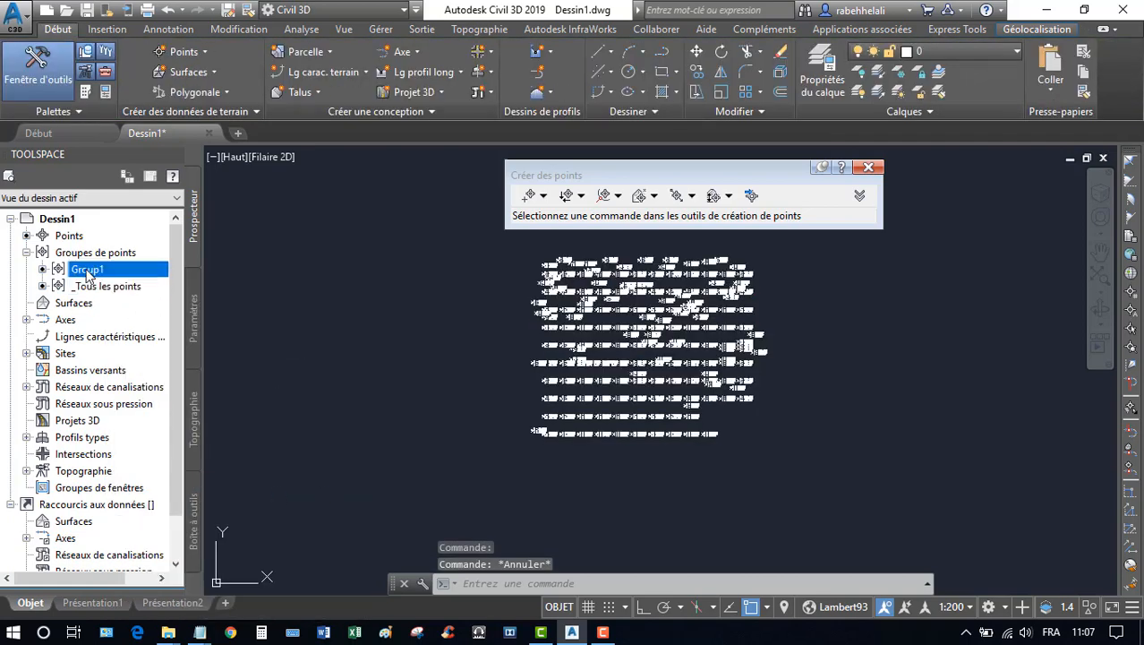
{"action": "right_click", "coordinate": [88, 273]}
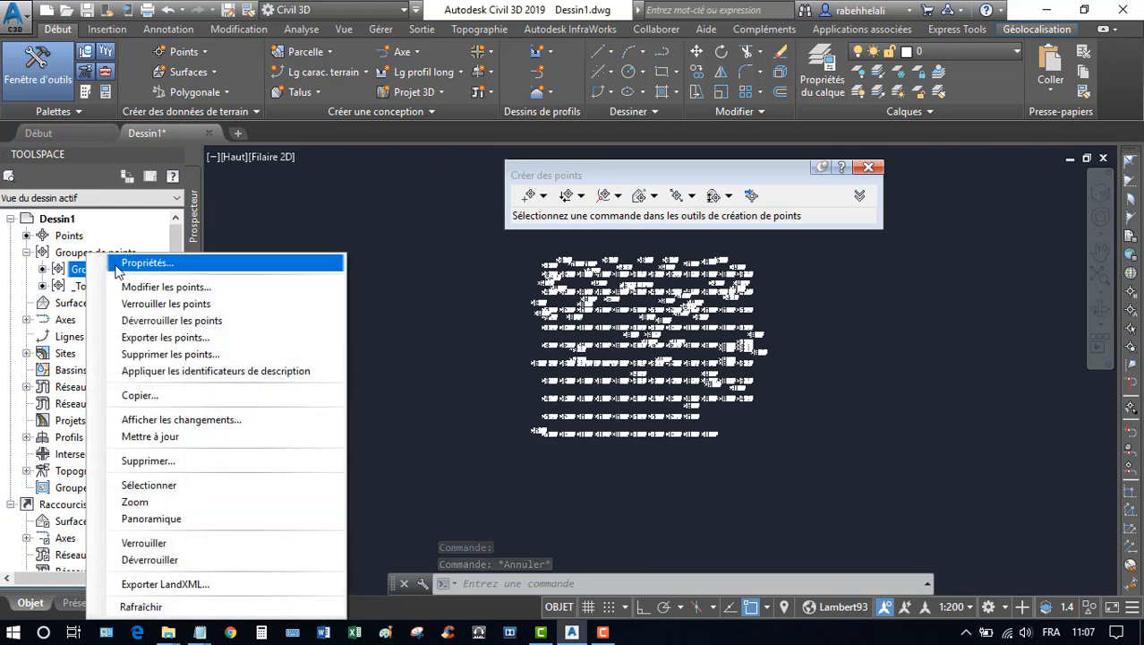
{"action": "left_click", "coordinate": [117, 263]}
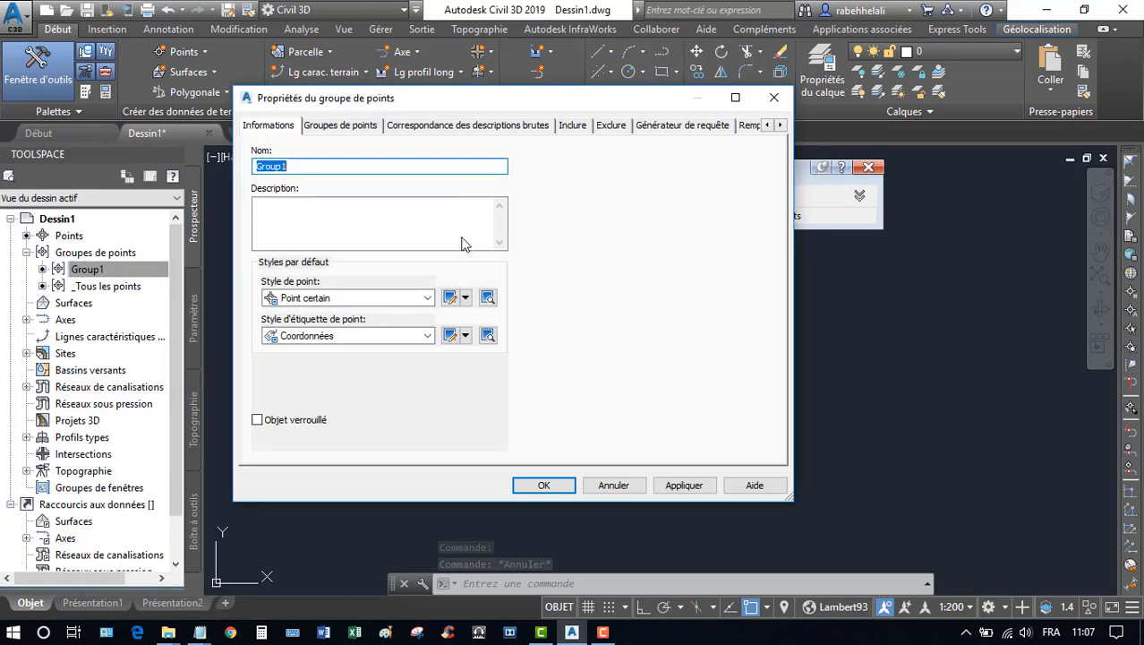
{"action": "left_click", "coordinate": [609, 478]}
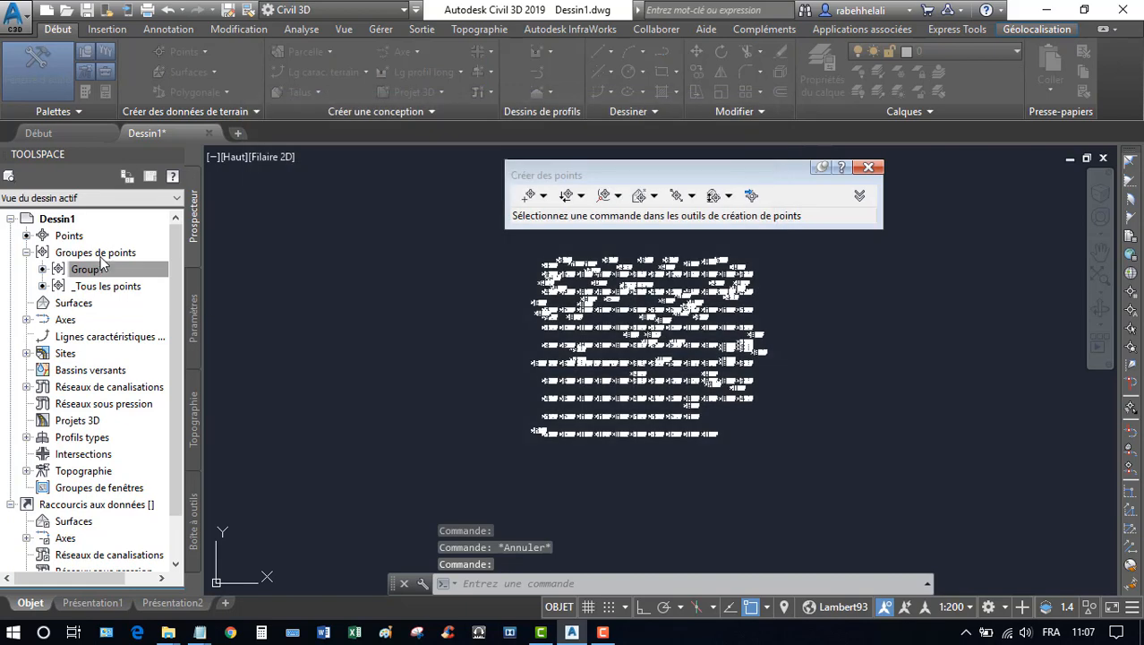
{"action": "right_click", "coordinate": [96, 261]}
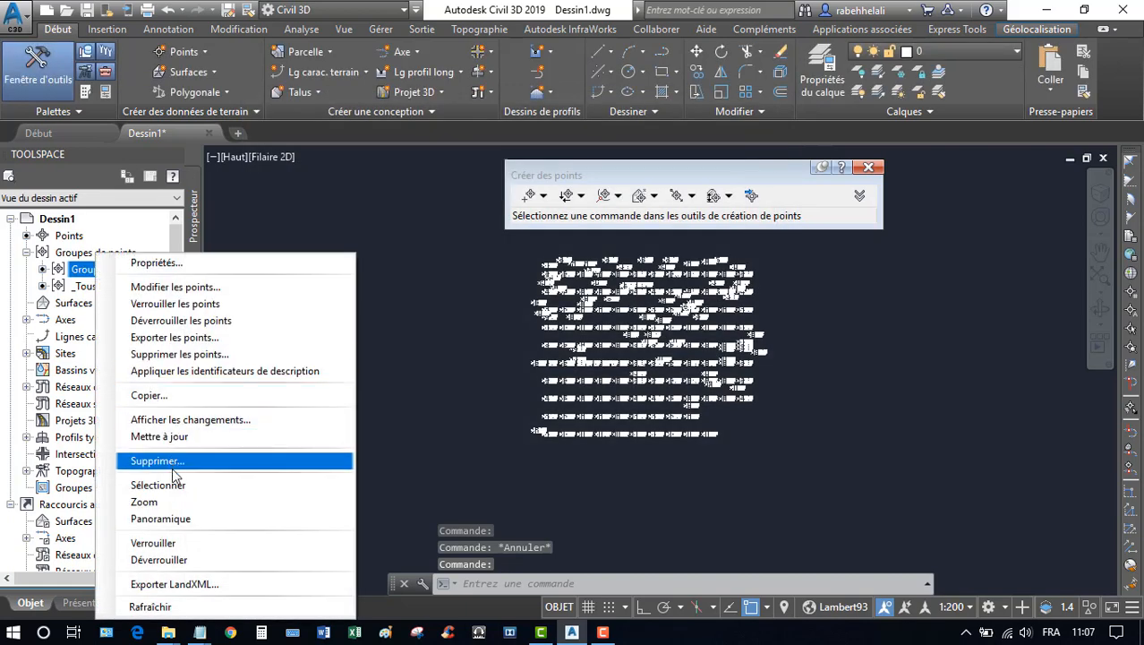
{"action": "left_click", "coordinate": [170, 484]}
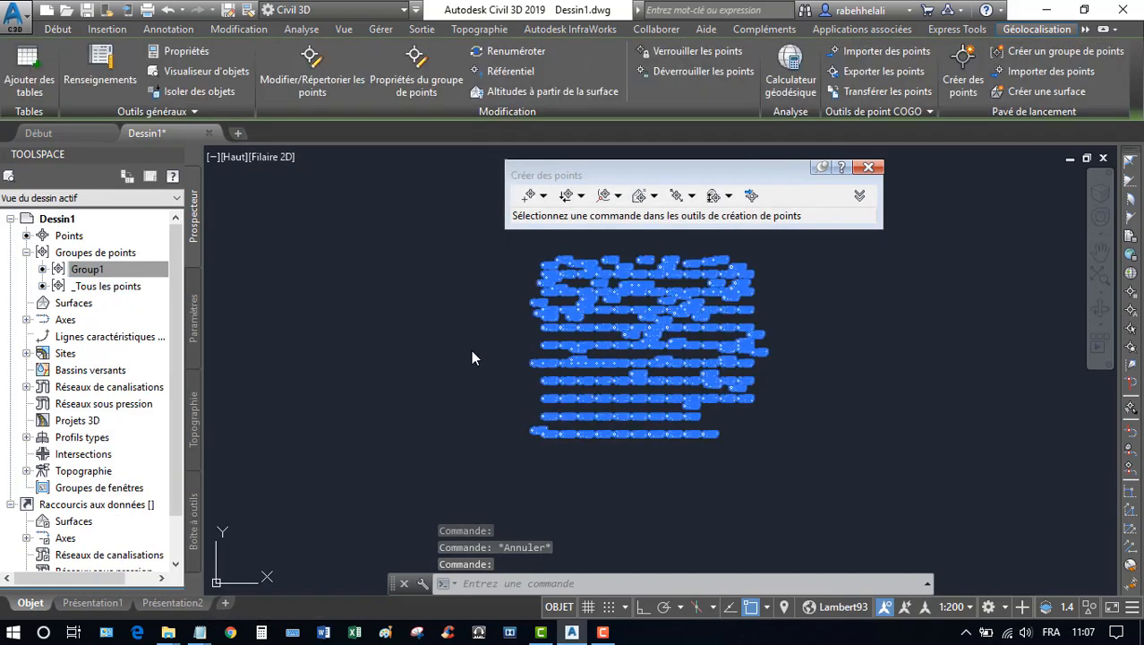
{"action": "key", "text": "Escape"}
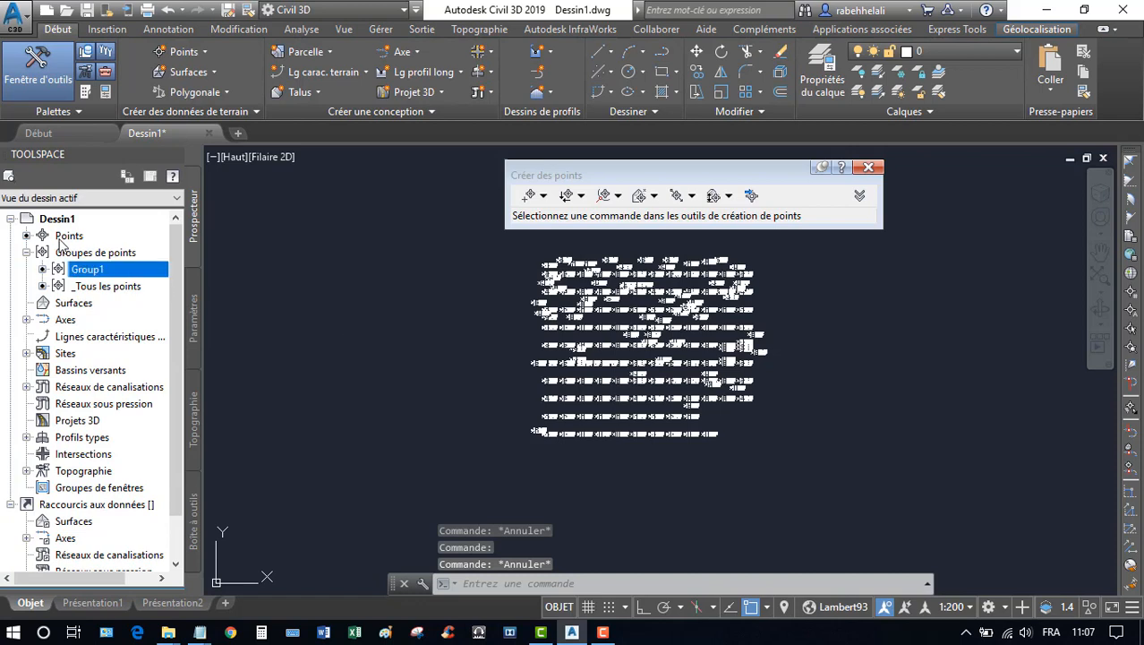
Close the Créer des points toolbar and inspect the marker and coordinate label of the point at the lower-left corner of the point cloud.
{"action": "left_click", "coordinate": [64, 236]}
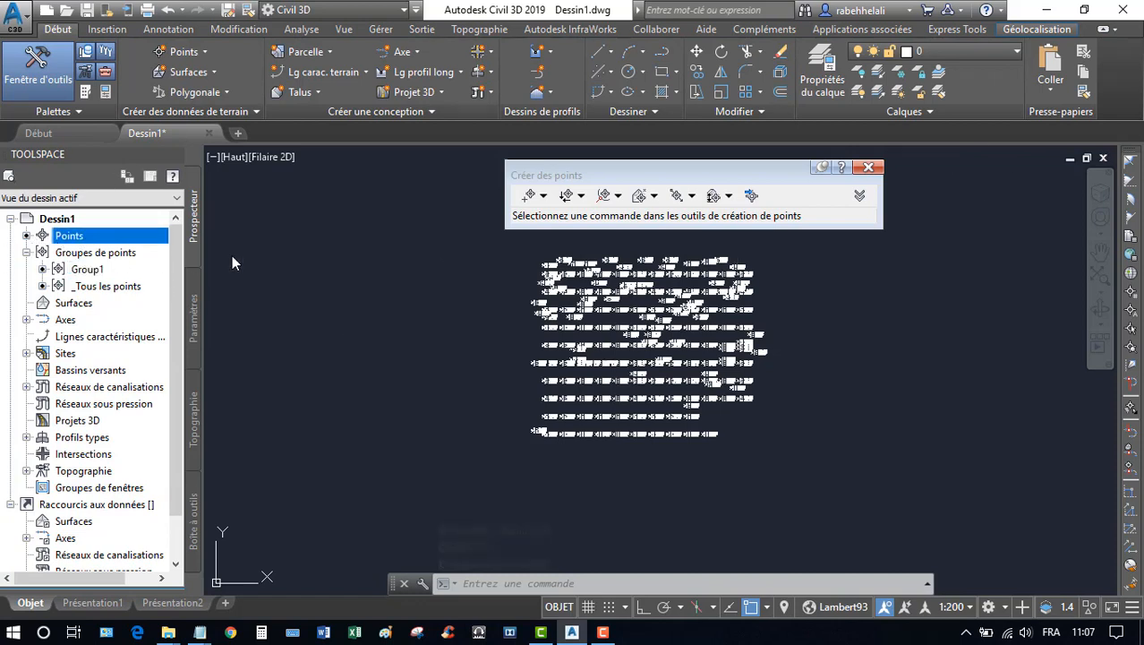
{"action": "left_click", "coordinate": [867, 167]}
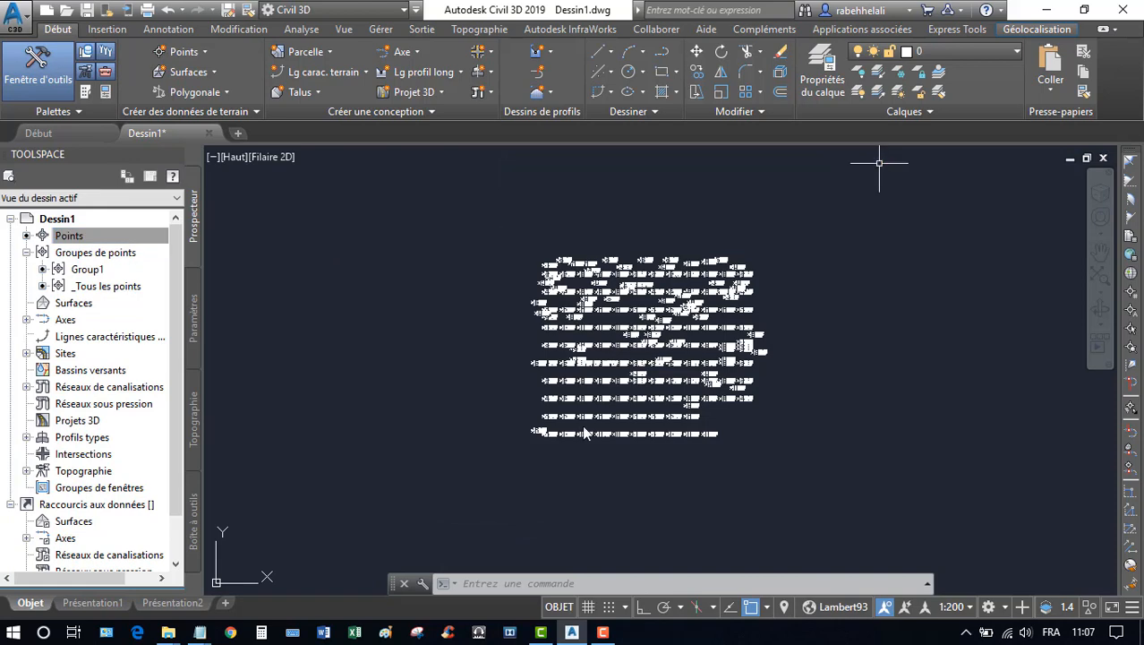
{"action": "scroll", "coordinate": [545, 439], "scroll_direction": "up", "scroll_amount": 6}
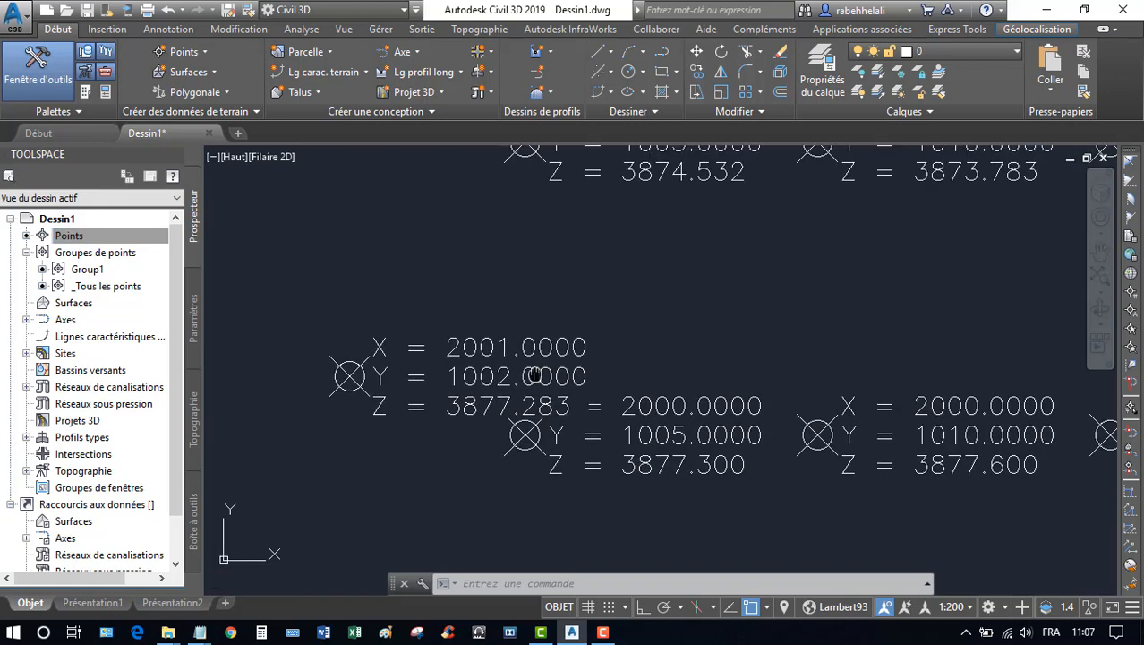
{"action": "middle_click_drag", "start_coordinate": [534, 374], "coordinate": [512, 315]}
{"action": "middle_click_drag", "start_coordinate": [333, 398], "coordinate": [423, 399]}
{"action": "left_click", "coordinate": [475, 401]}
{"action": "left_click", "coordinate": [434, 338]}
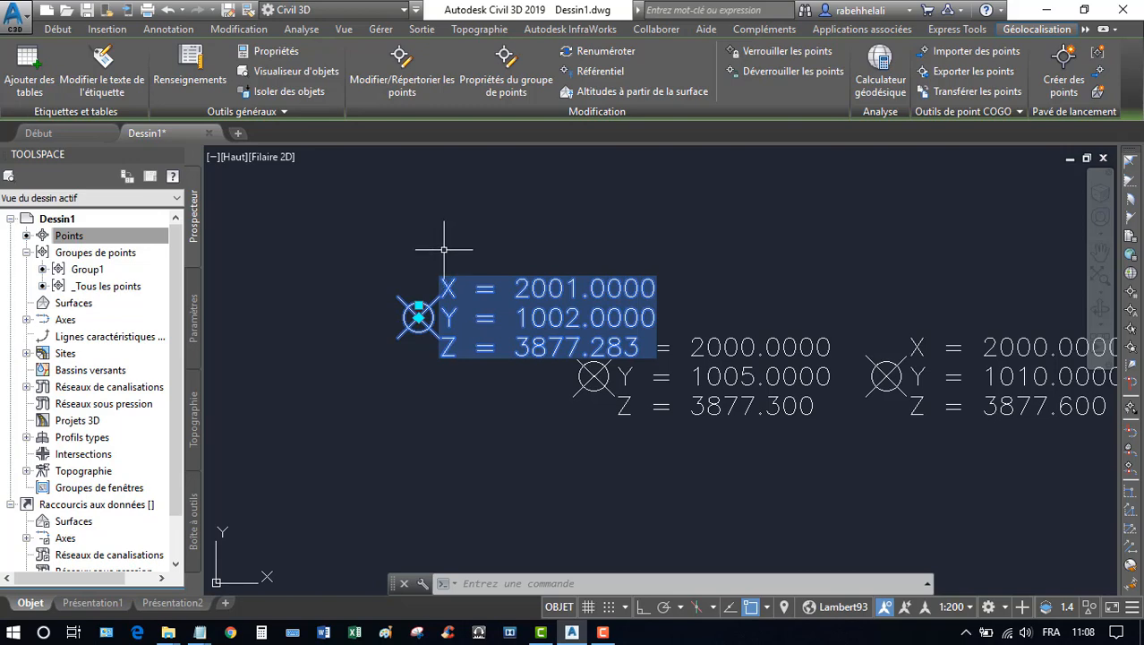
{"action": "key", "text": "Escape"}
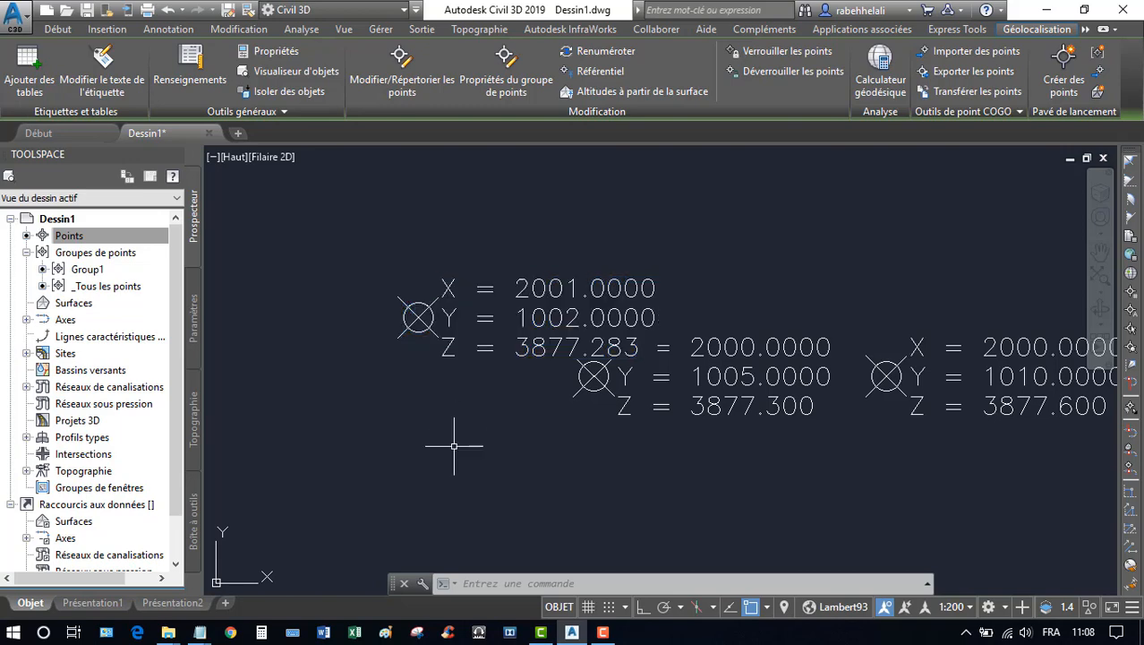
{"action": "left_click", "coordinate": [455, 417]}
{"action": "left_click", "coordinate": [403, 237]}
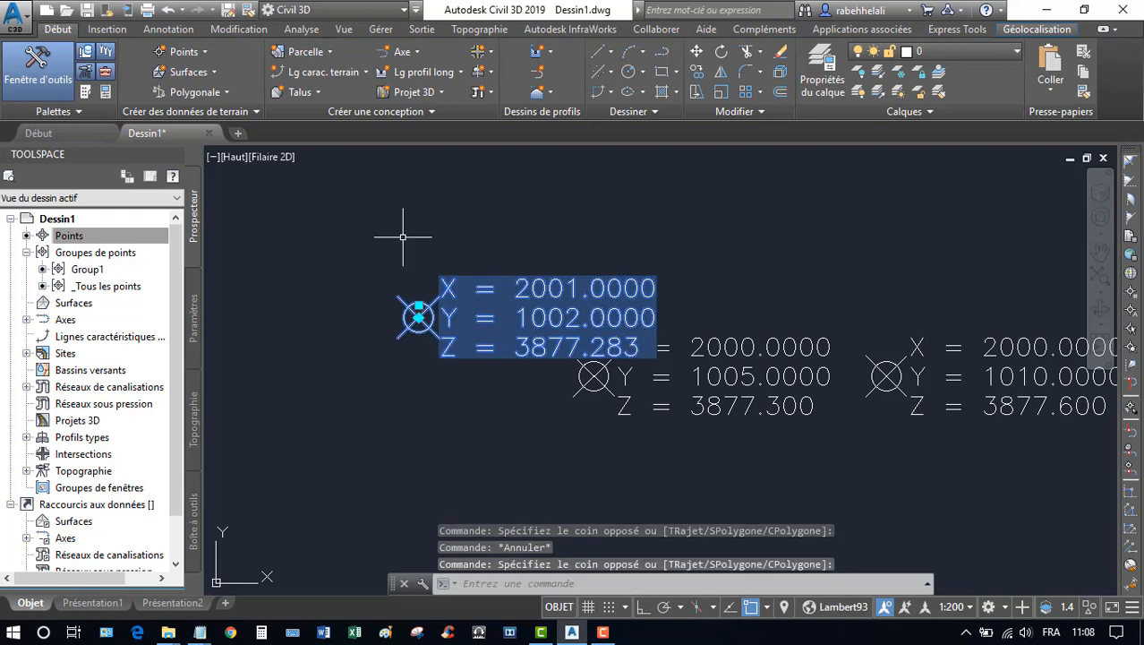
{"action": "key", "text": "Escape"}
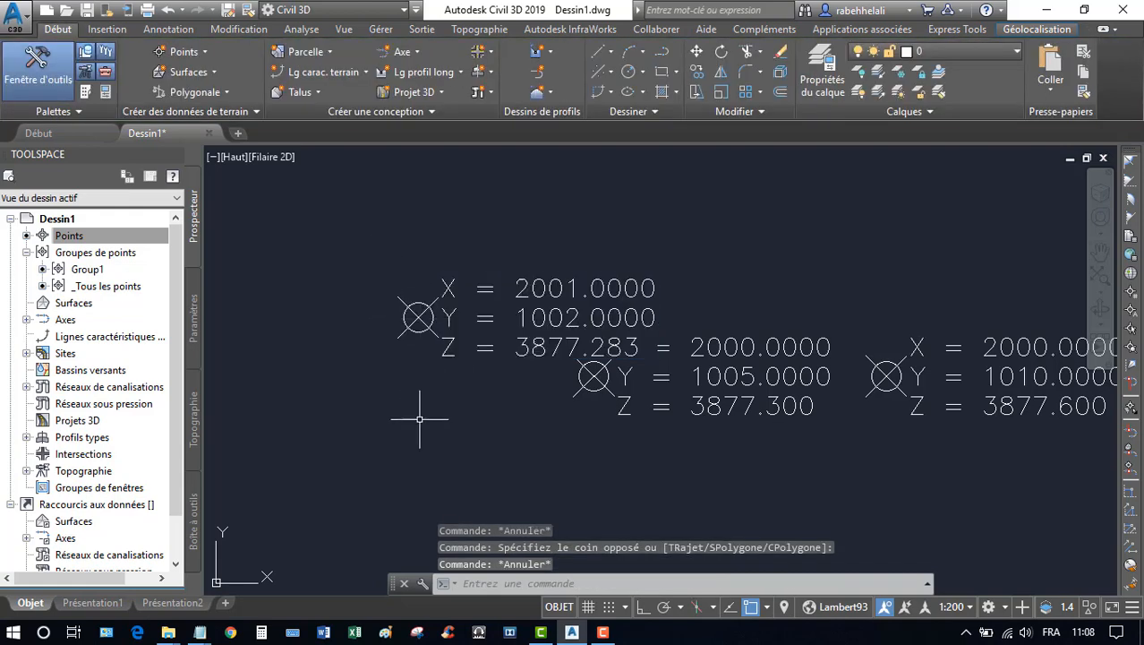
{"action": "scroll", "coordinate": [620, 378], "scroll_direction": "down", "scroll_amount": 5}
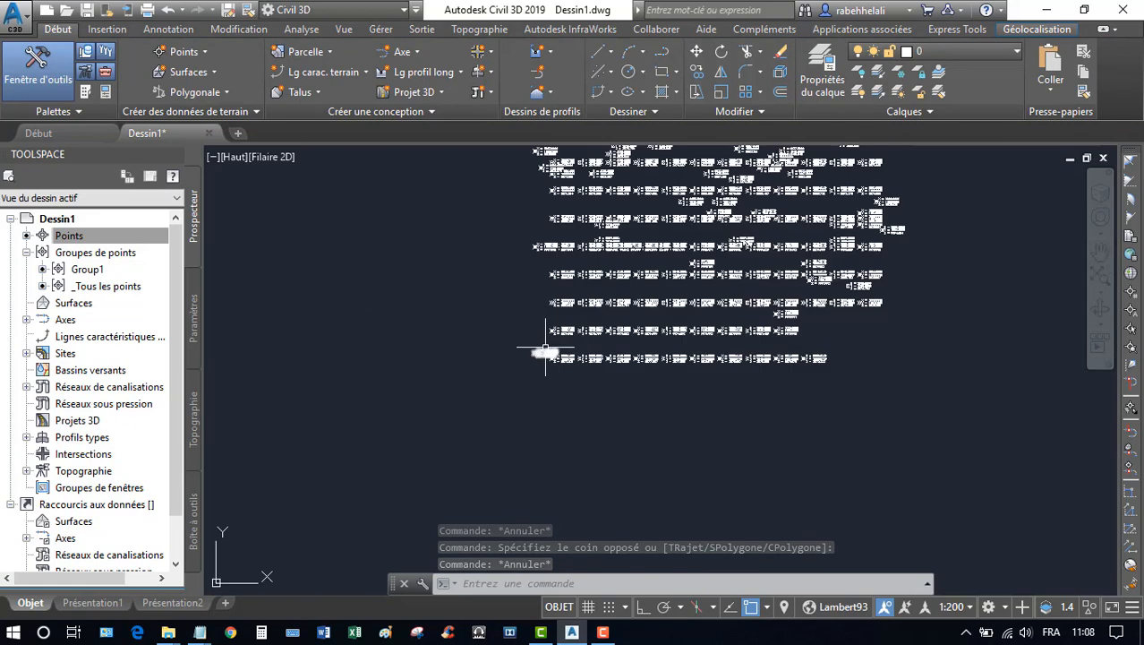
{"action": "middle_click_drag", "start_coordinate": [664, 322], "coordinate": [581, 381]}
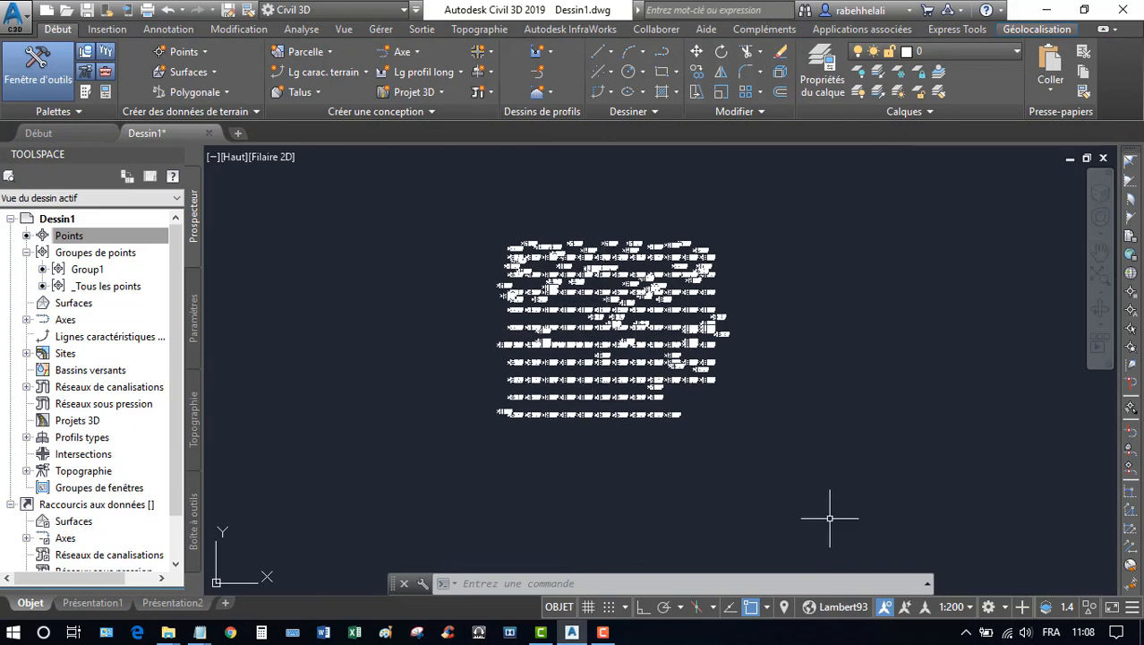
{"action": "left_click", "coordinate": [602, 632]}
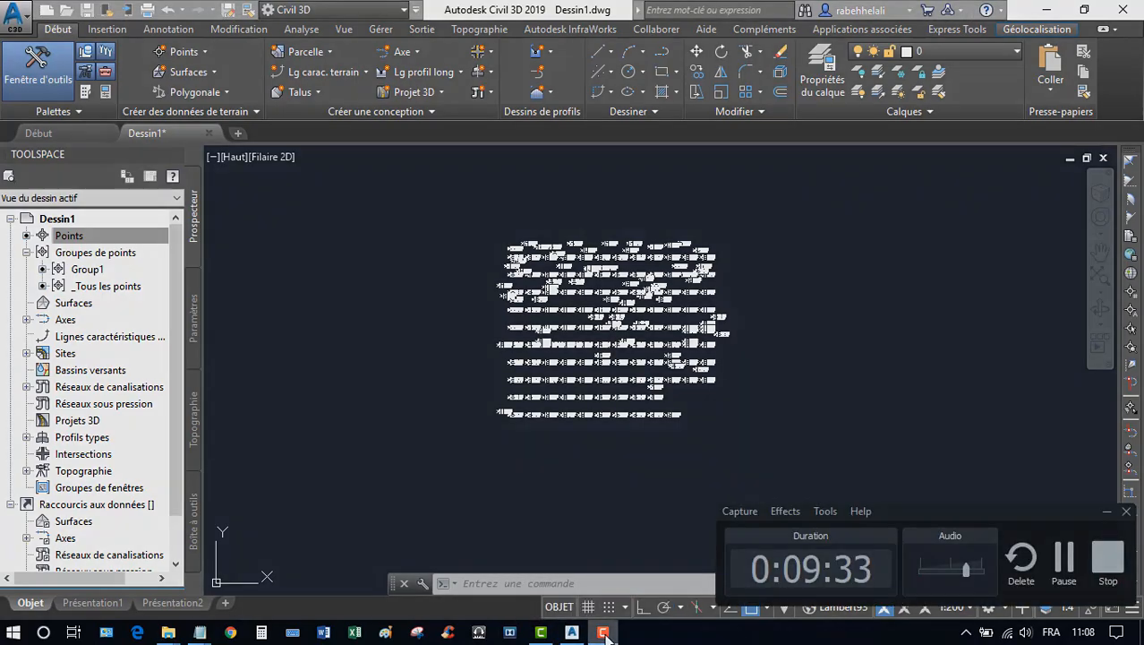